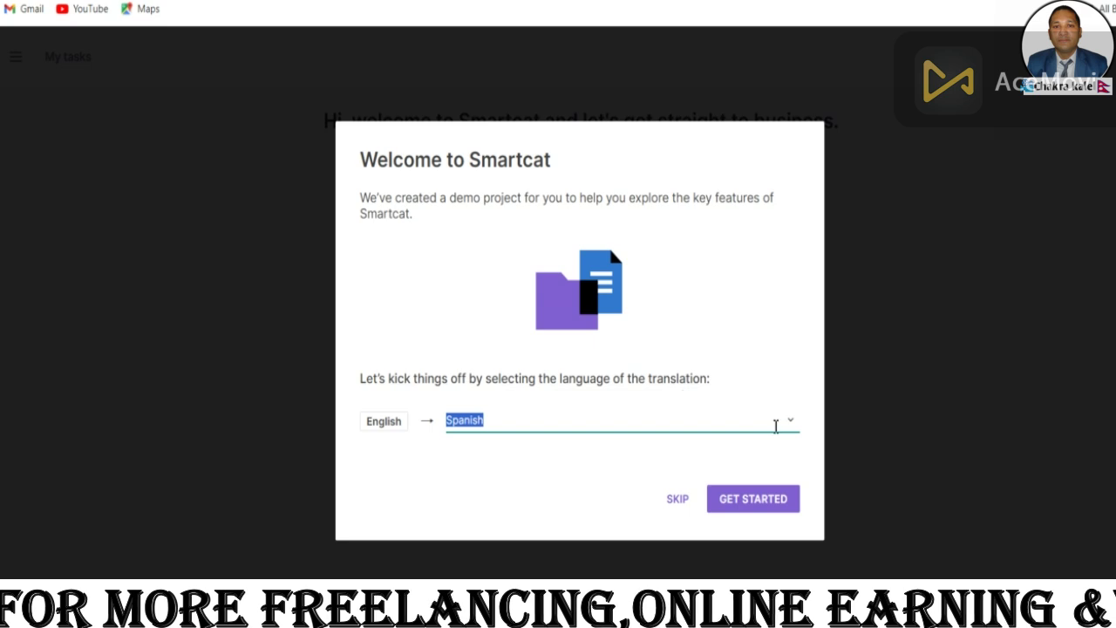
Step: Choose French (France) as the demo project's translation language and get started with the project
left_click(792, 426)
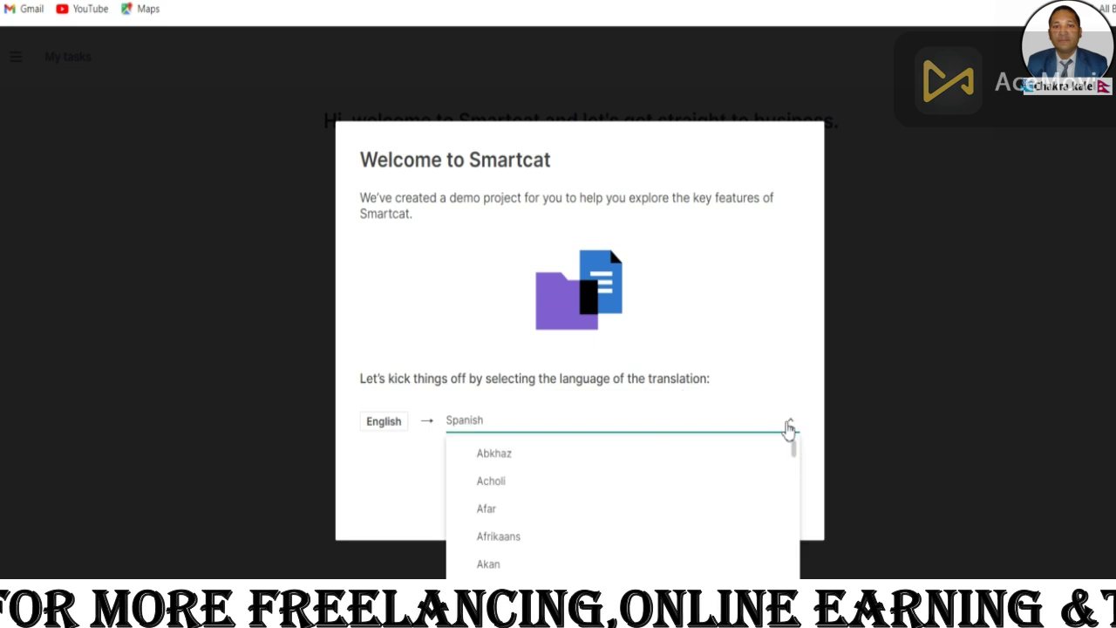
scroll(563, 515, "down", 3)
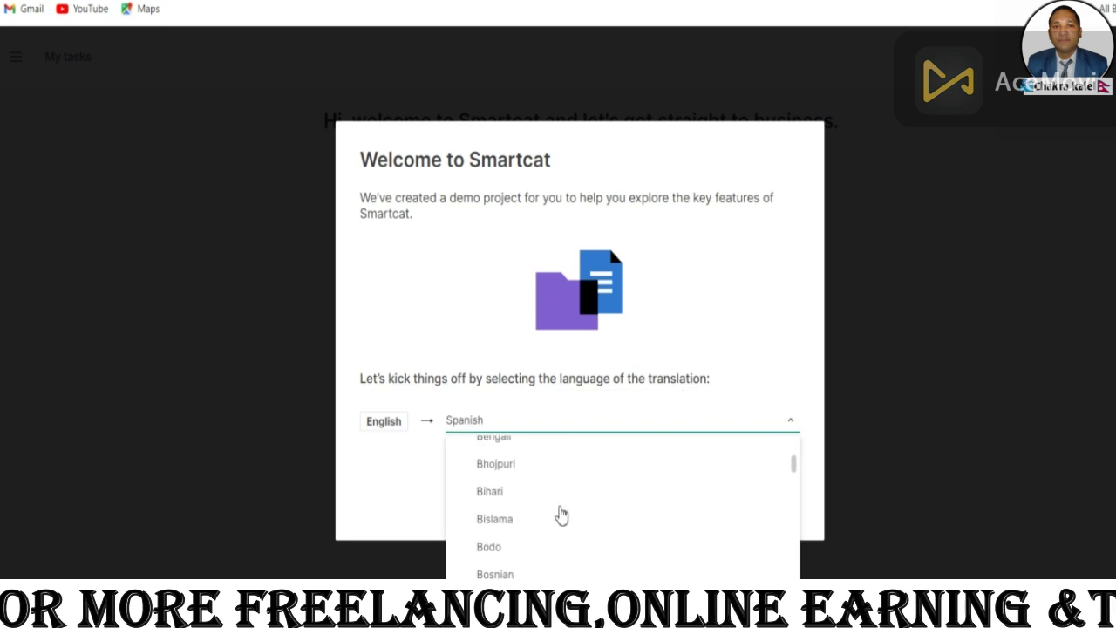
scroll(561, 515, "down", 5)
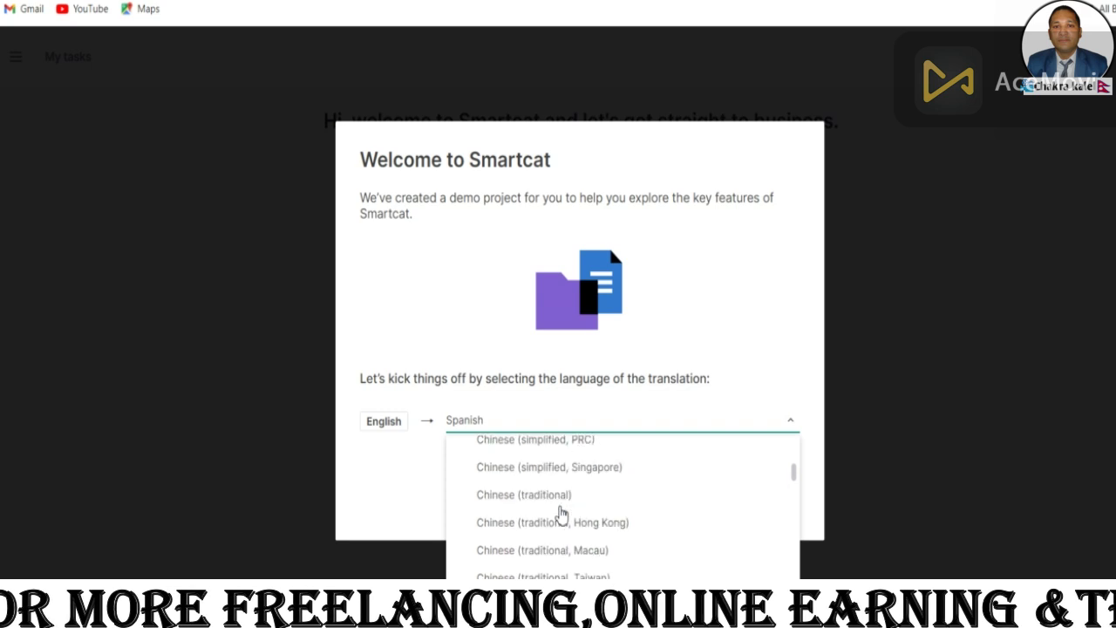
scroll(562, 515, "down", 3)
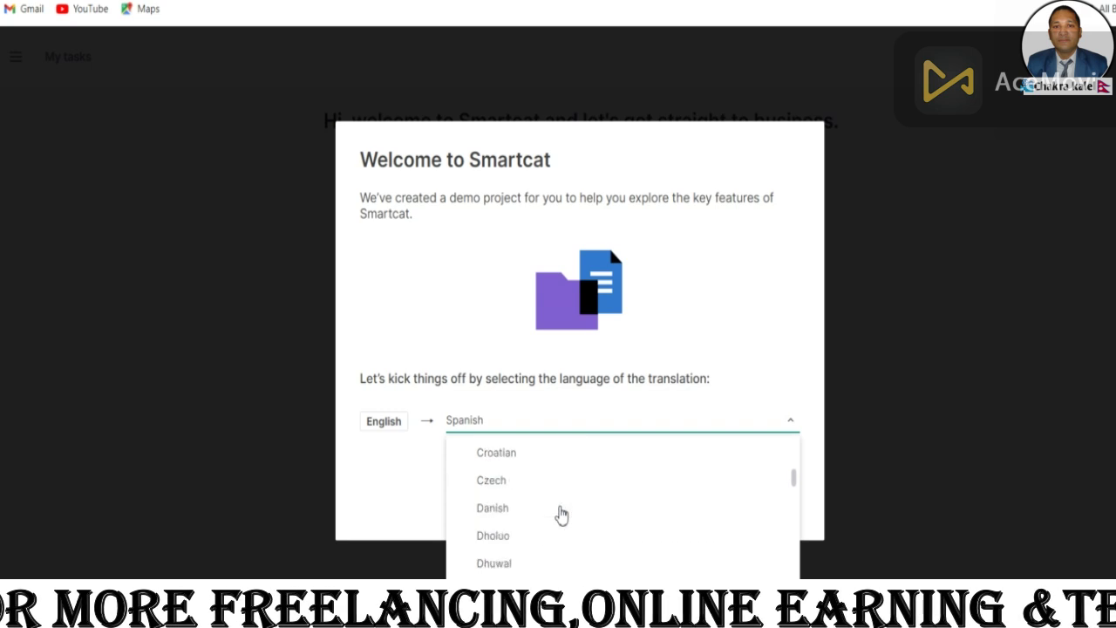
scroll(562, 516, "down", 6)
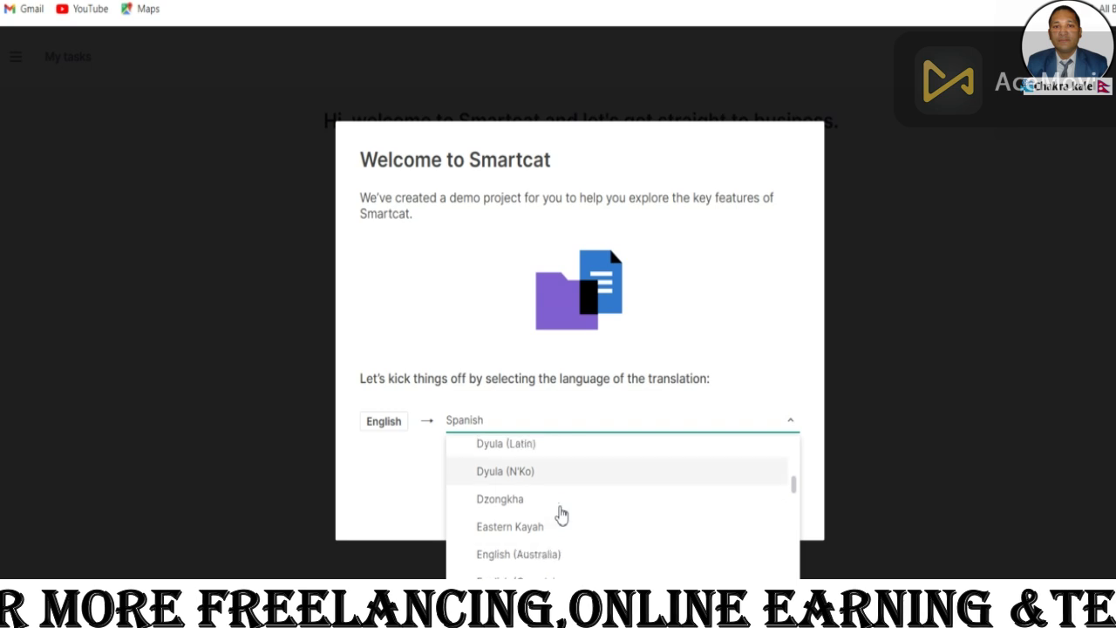
scroll(562, 515, "down", 4)
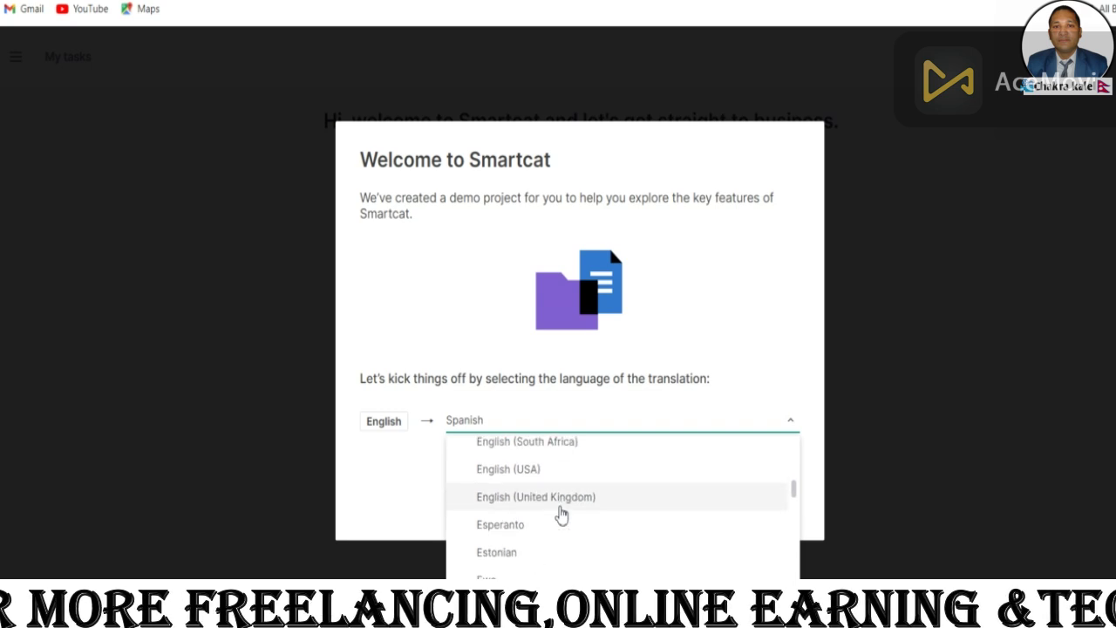
scroll(562, 516, "down", 2)
scroll(562, 516, "up", 1)
scroll(562, 515, "down", 3)
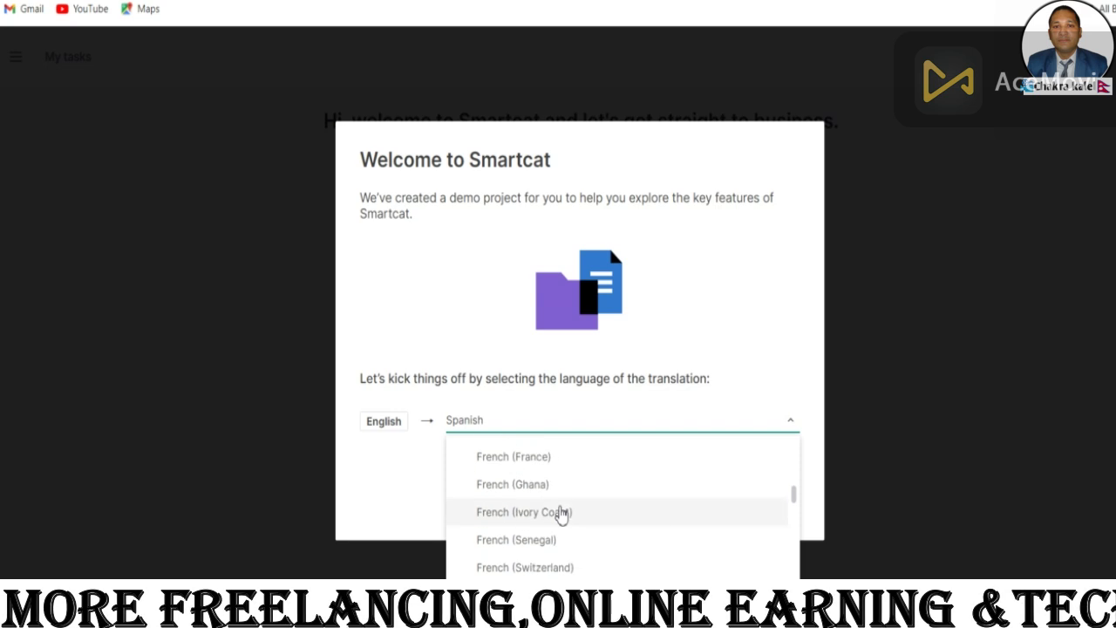
left_click(495, 468)
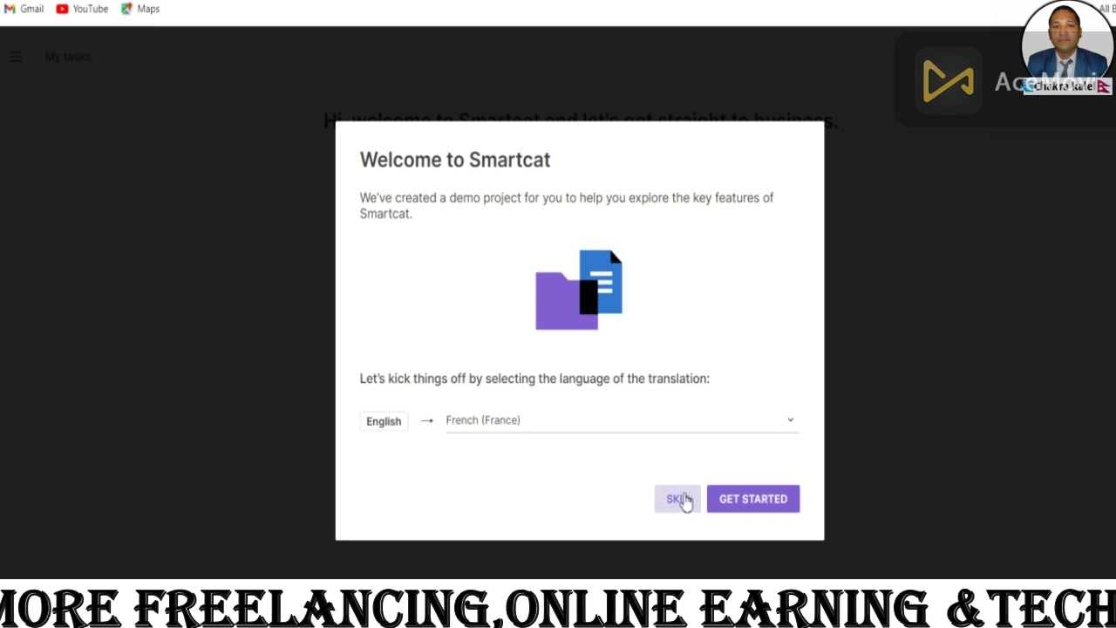
left_click(754, 499)
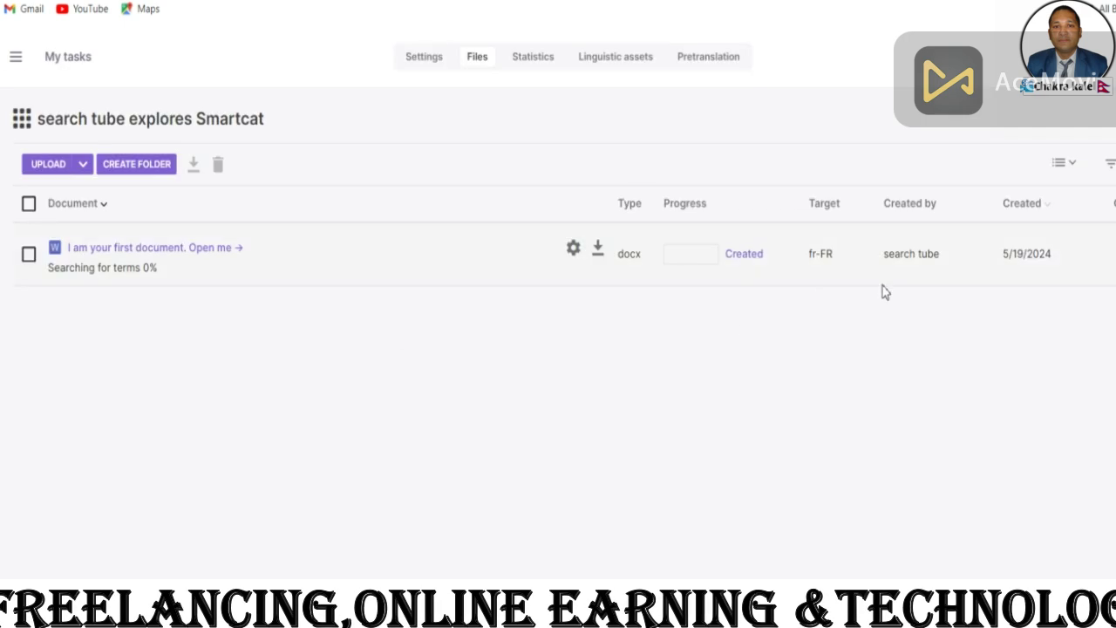
Step: Open the translation jobs list and look through the posted jobs with their languages, rates and deadlines
left_click(17, 59)
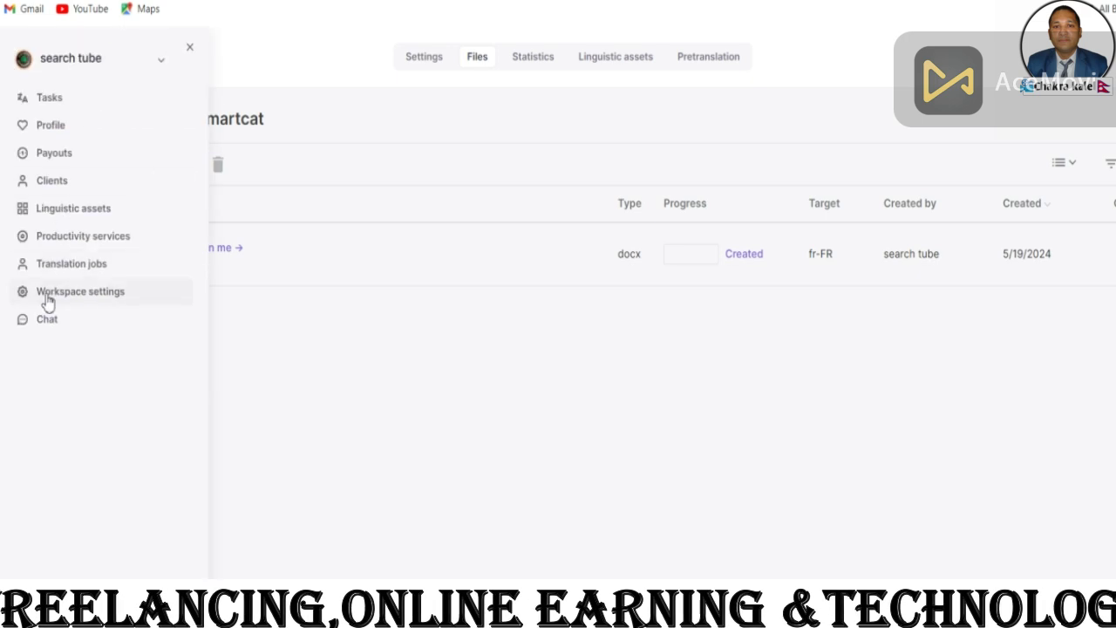
left_click(69, 275)
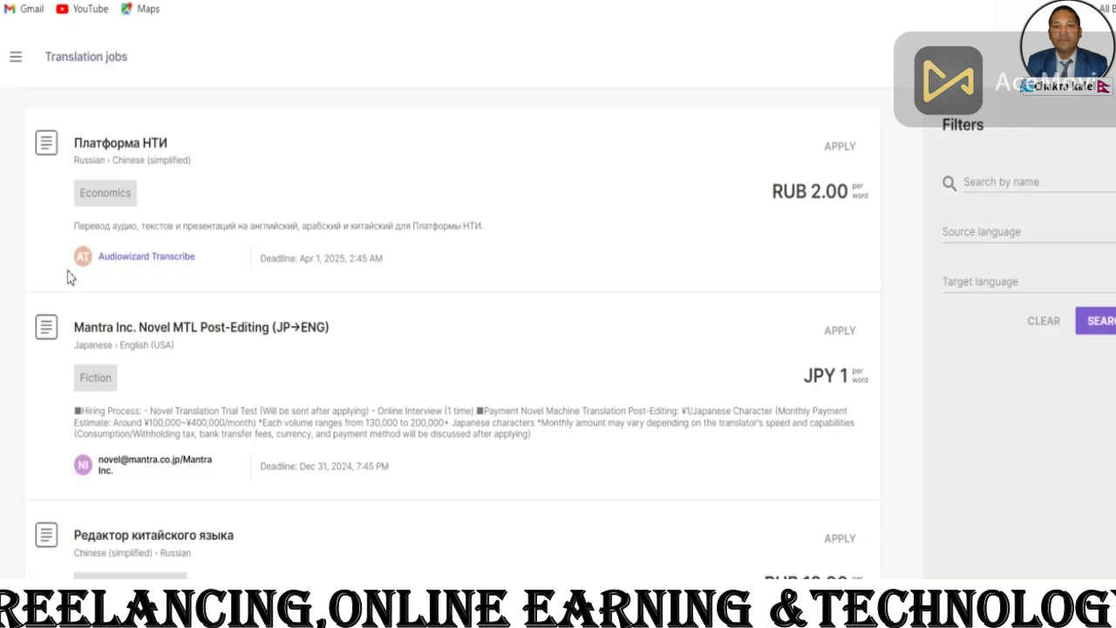
scroll(720, 411, "down", 5)
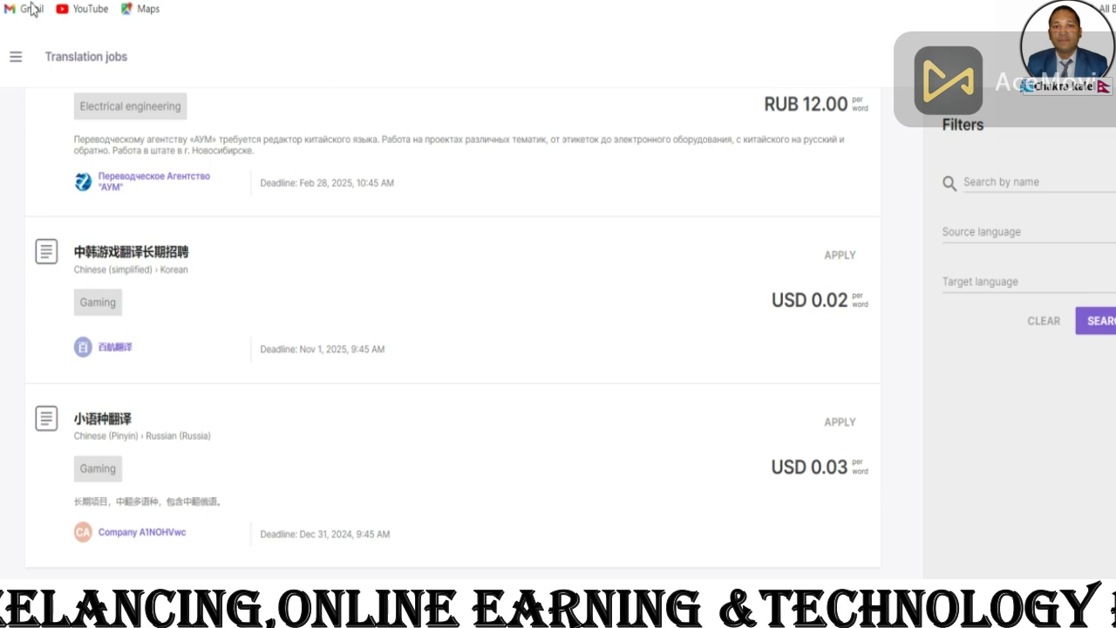
Step: Open the freelancer profile and start adding a service of the Translation services type
left_click(15, 57)
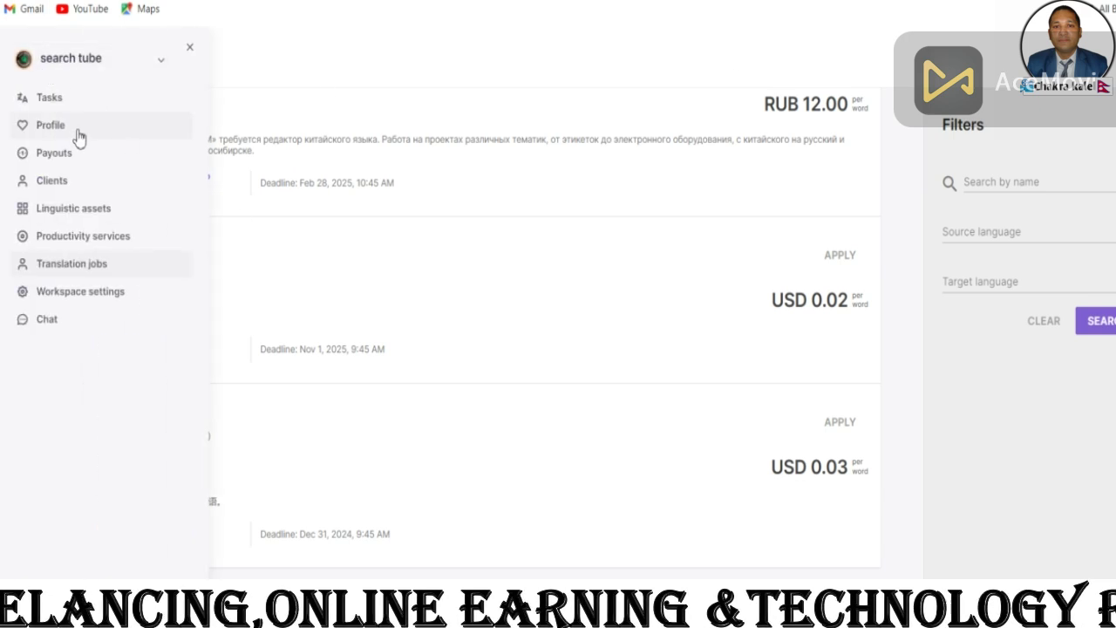
left_click(51, 125)
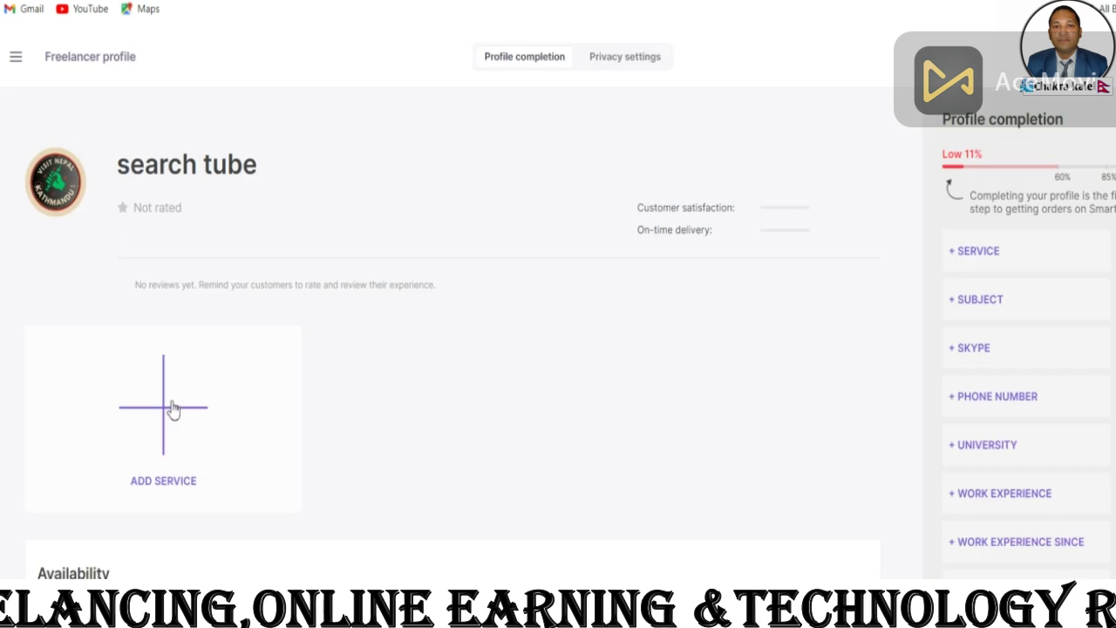
left_click(186, 420)
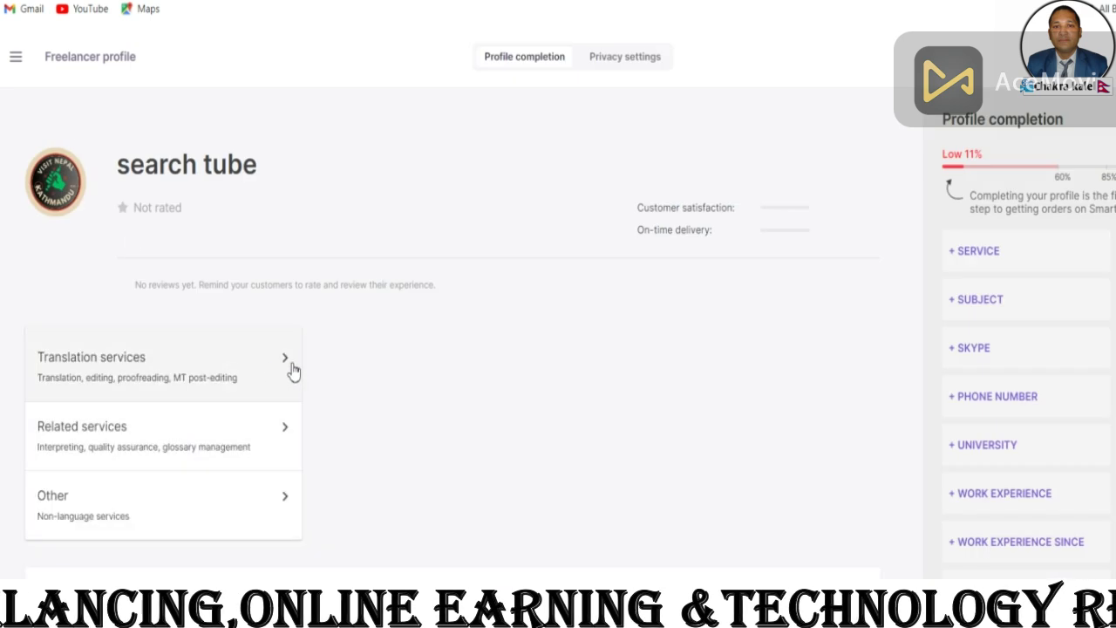
left_click(259, 369)
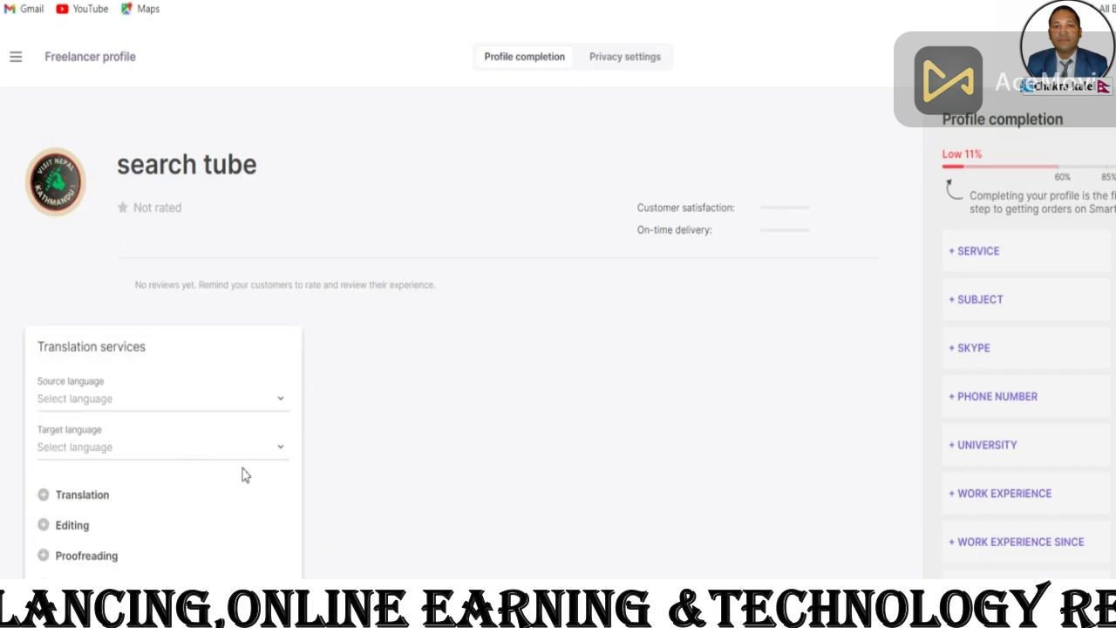
scroll(241, 484, "down", 10)
scroll(262, 297, "up", 3)
left_click(259, 197)
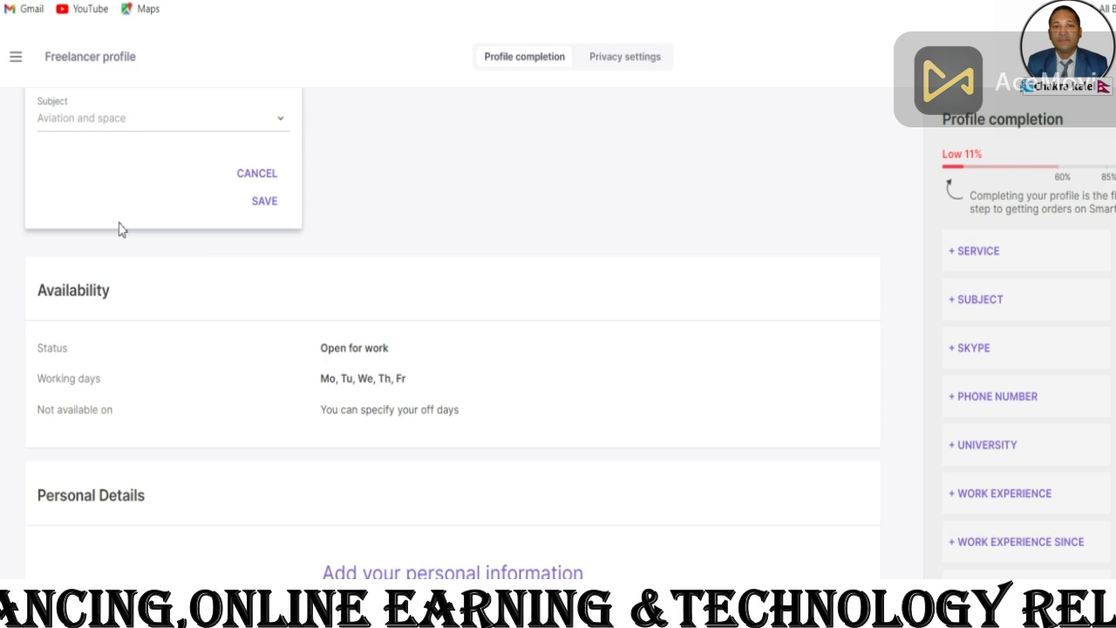
scroll(174, 227, "up", 3)
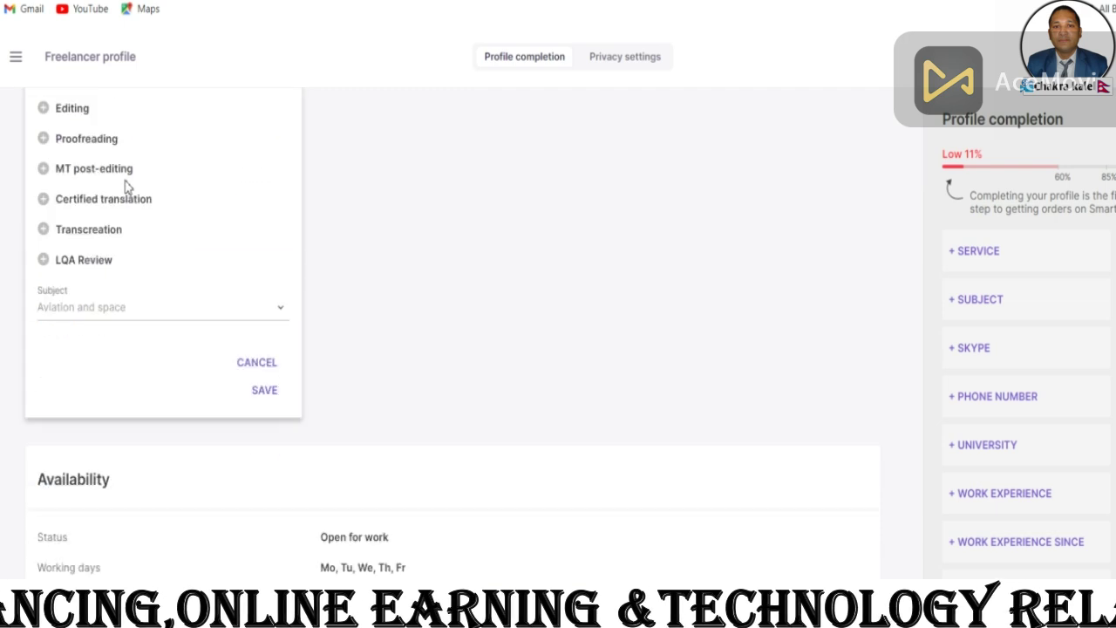
scroll(111, 297, "up", 3)
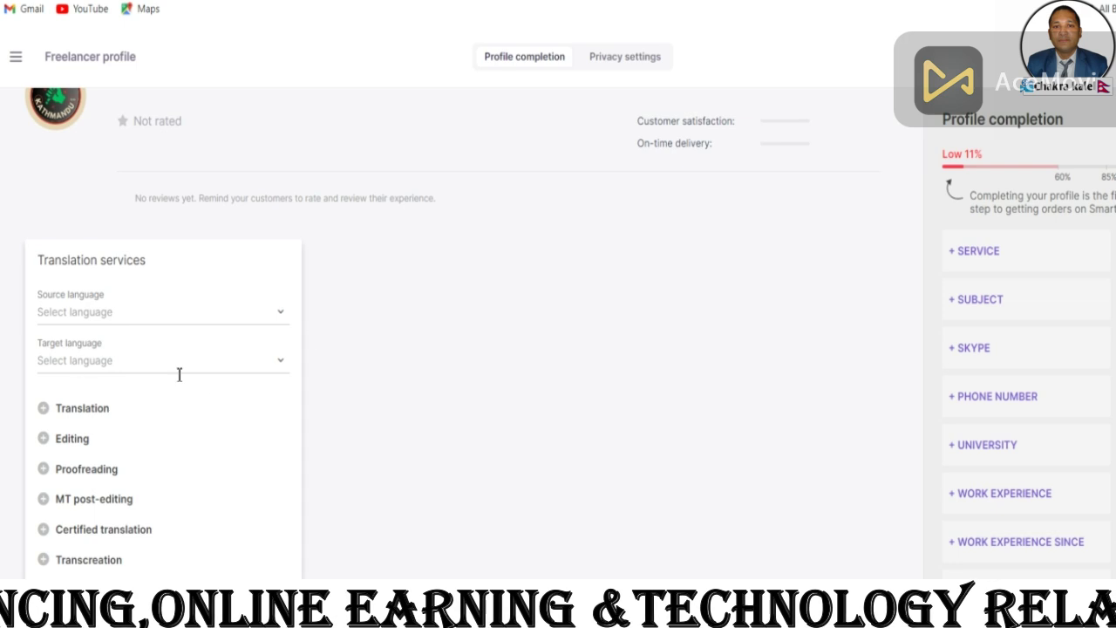
Step: Set the translation service's target language to Afrikaans and its source language to English
left_click(280, 370)
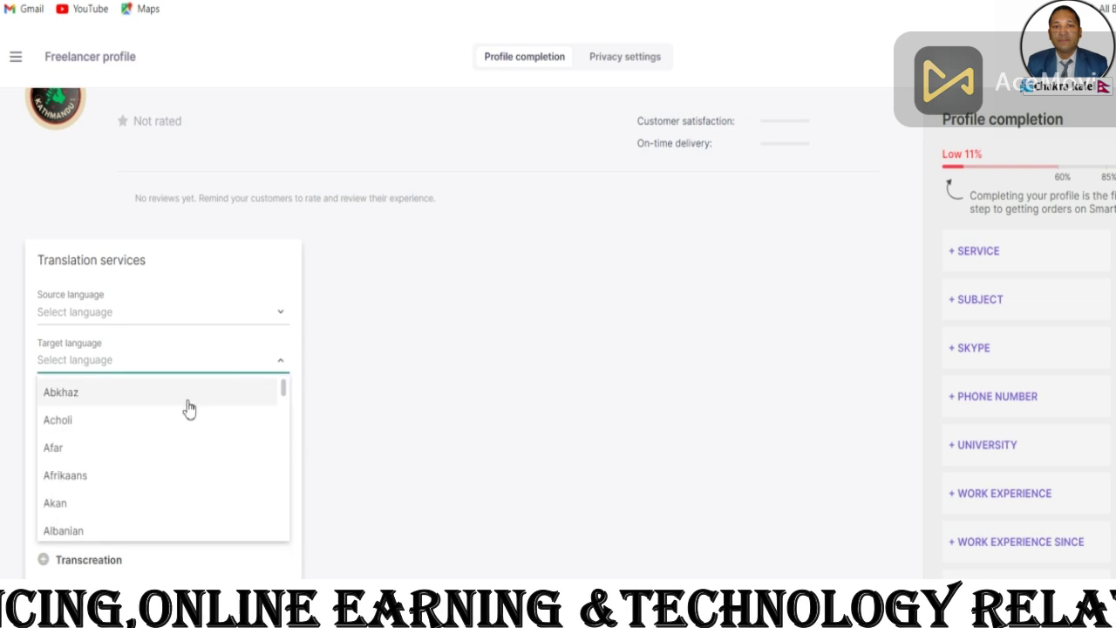
left_click(155, 474)
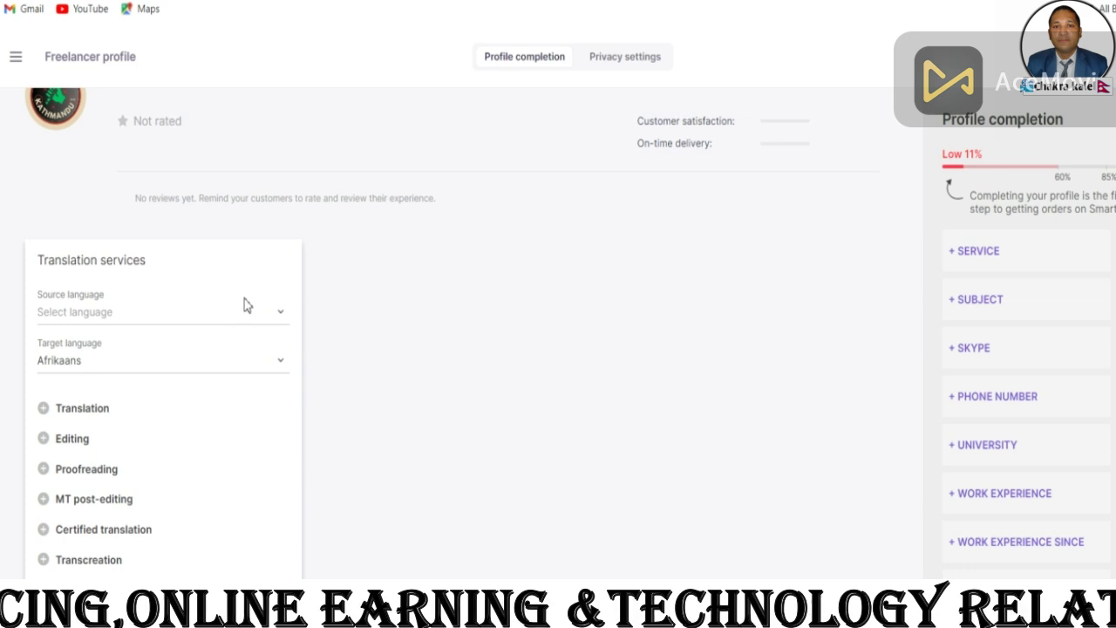
left_click(245, 304)
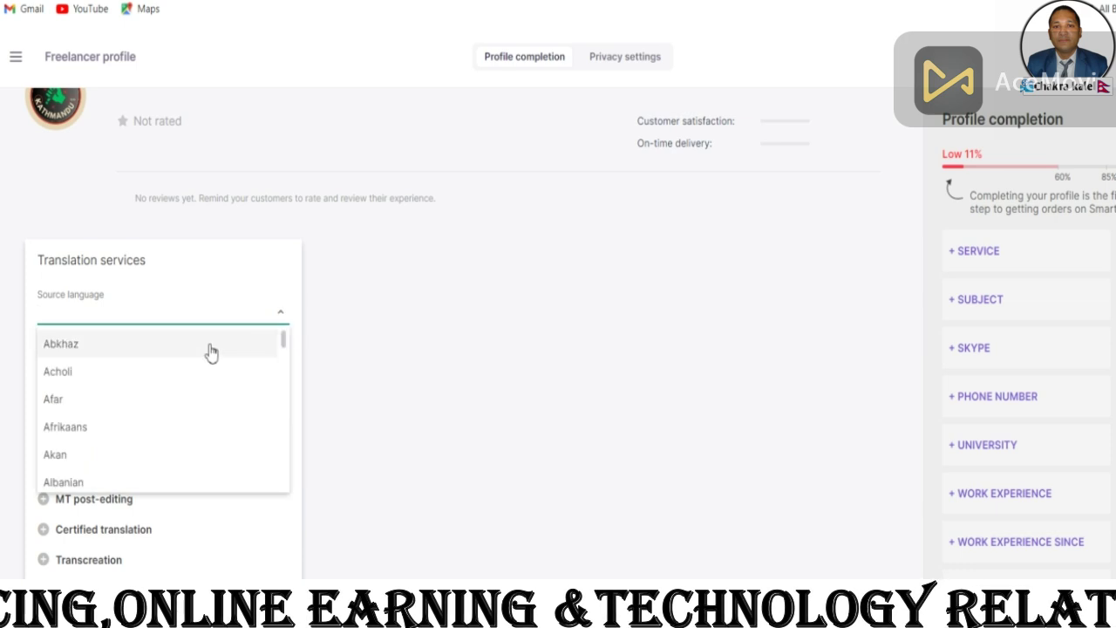
type("eb")
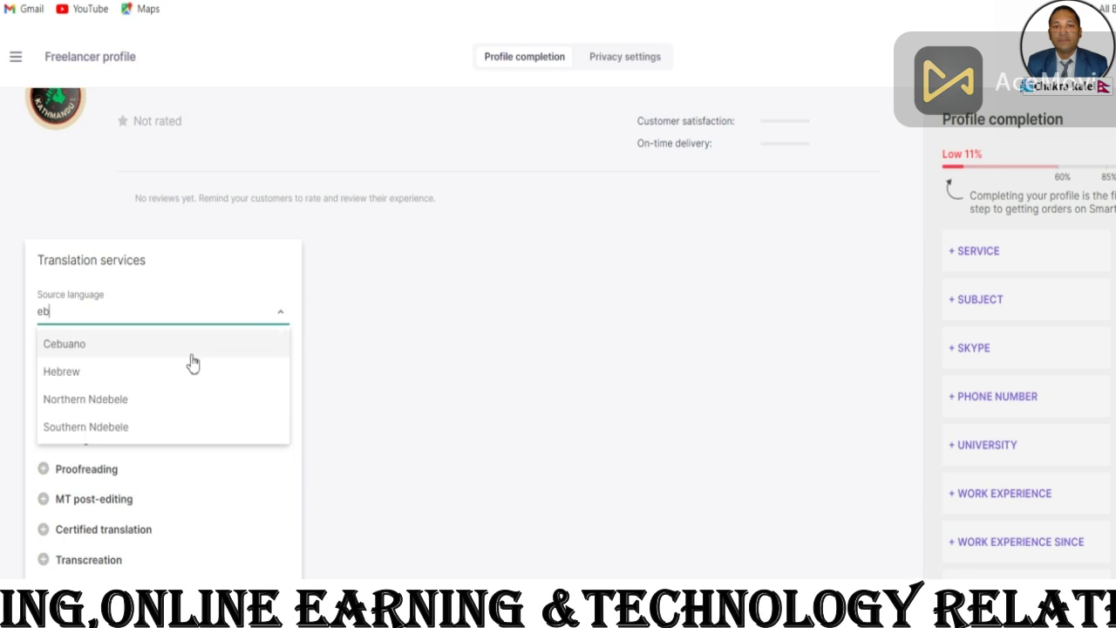
key("BackSpace")
type("n")
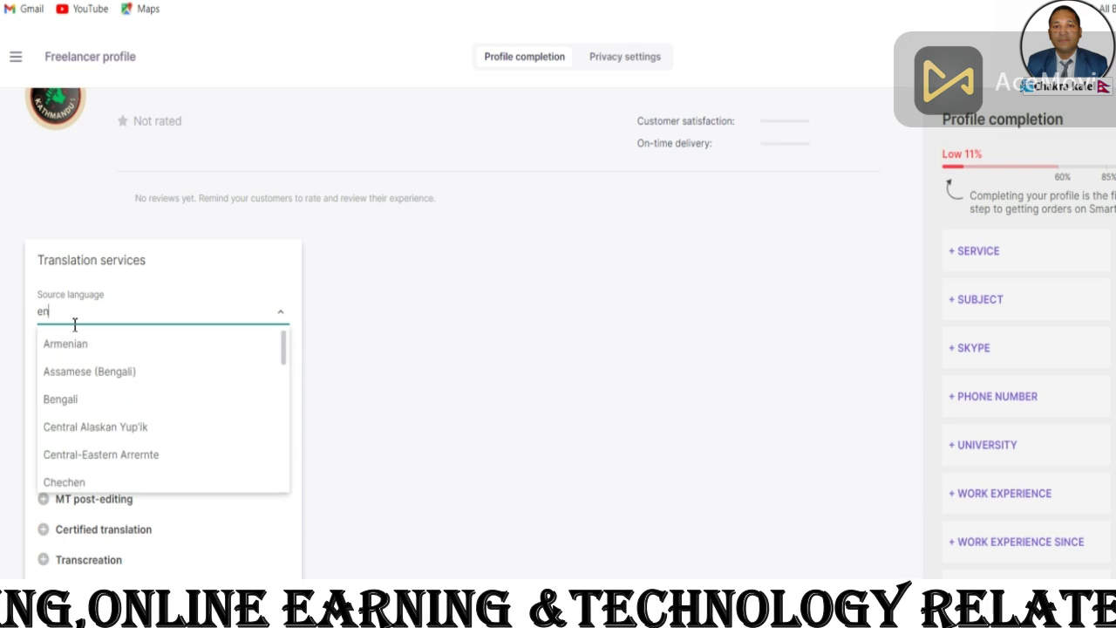
type("gli")
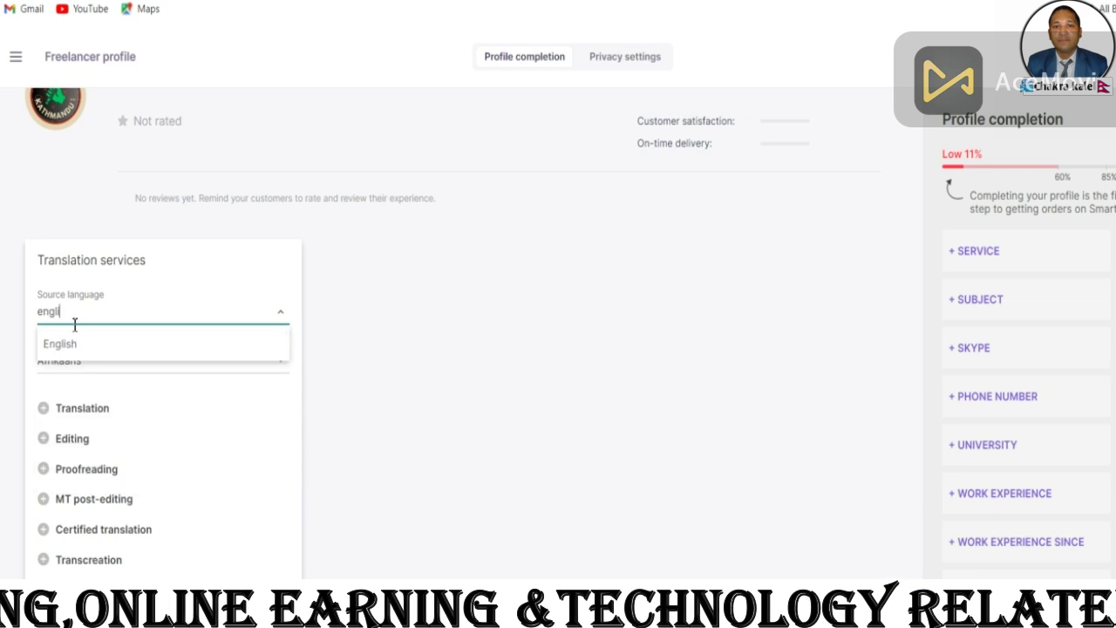
left_click(122, 346)
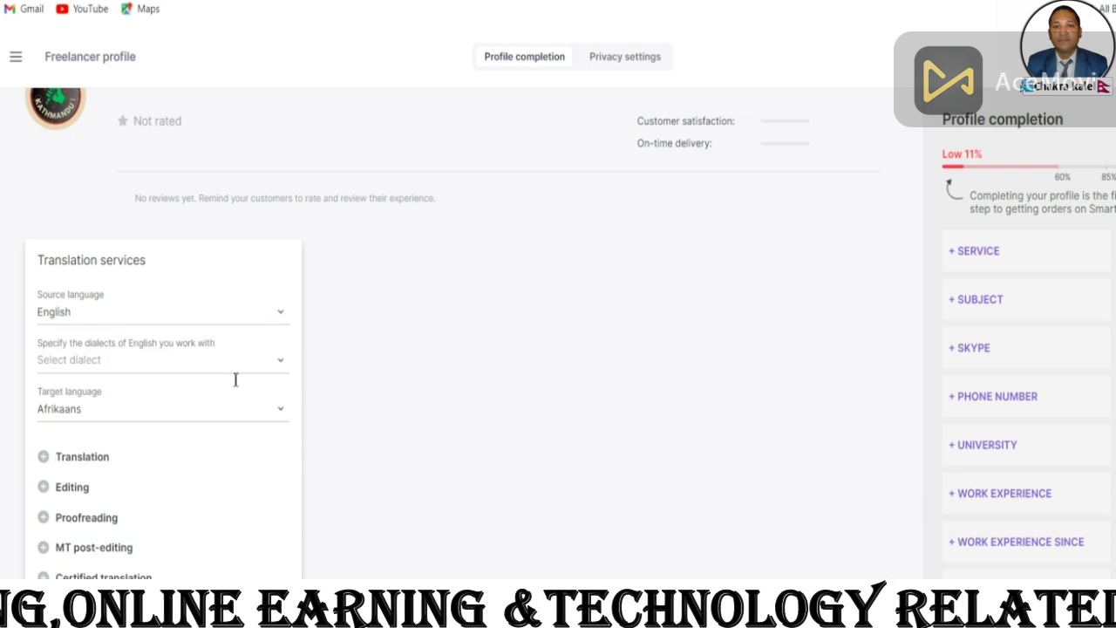
Step: Add Translation with a daily productivity of 2000 words and Editing with 3000 words per day to the service
scroll(236, 392, "down", 2)
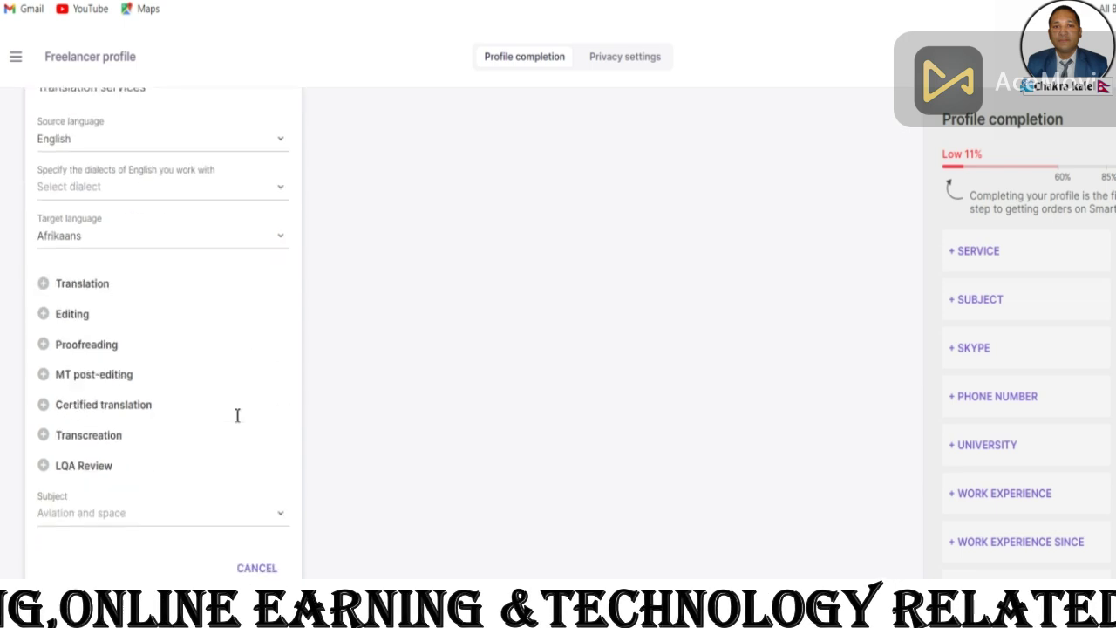
left_click(82, 284)
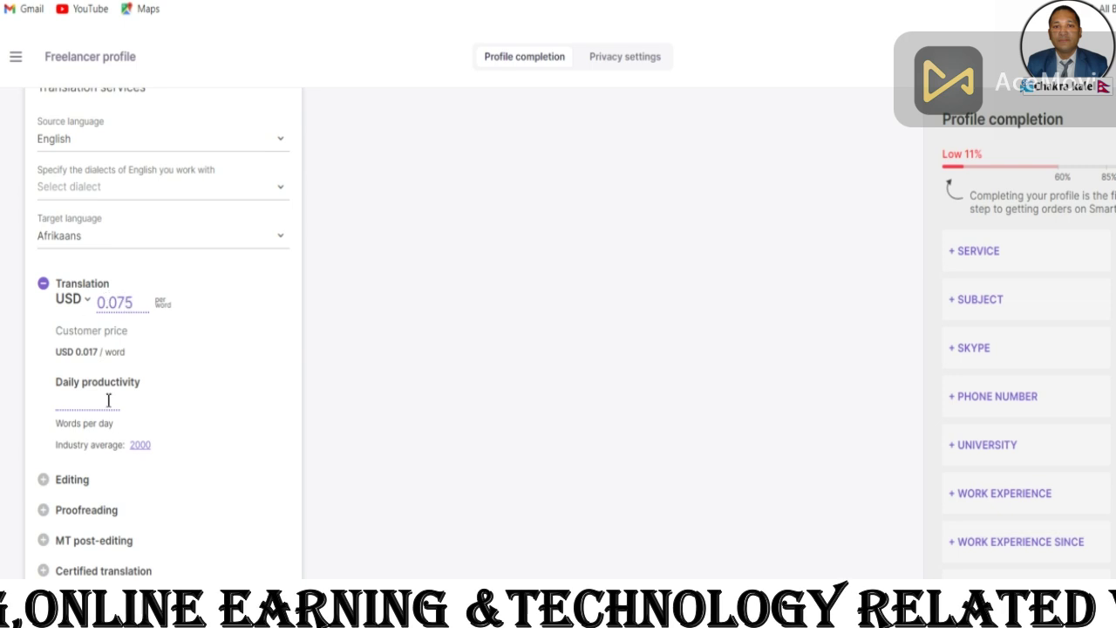
scroll(122, 427, "down", 3)
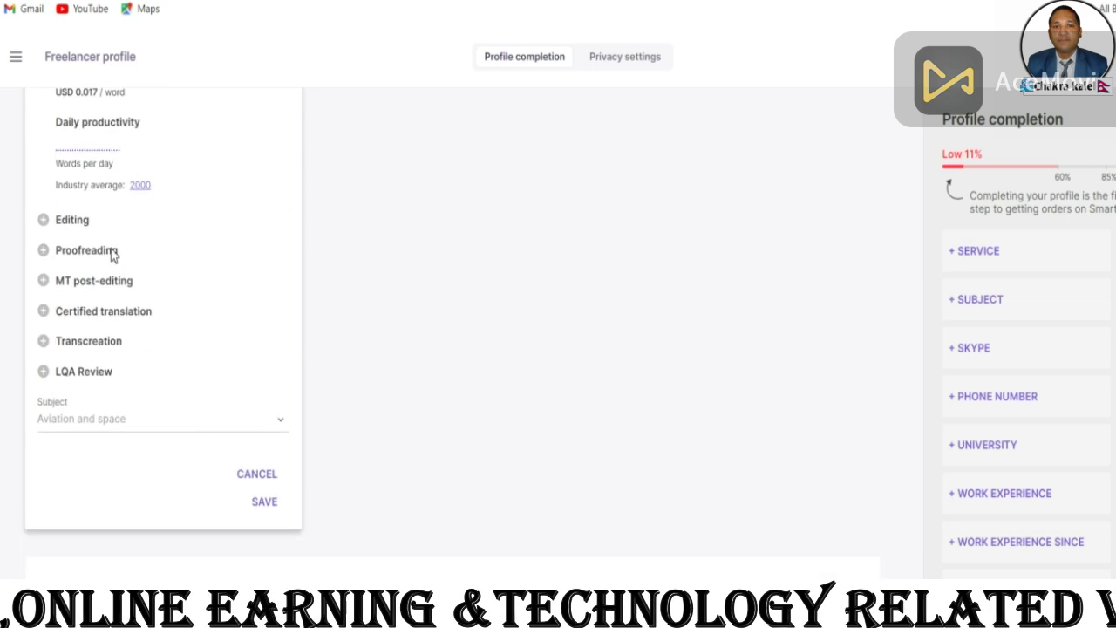
left_click(91, 148)
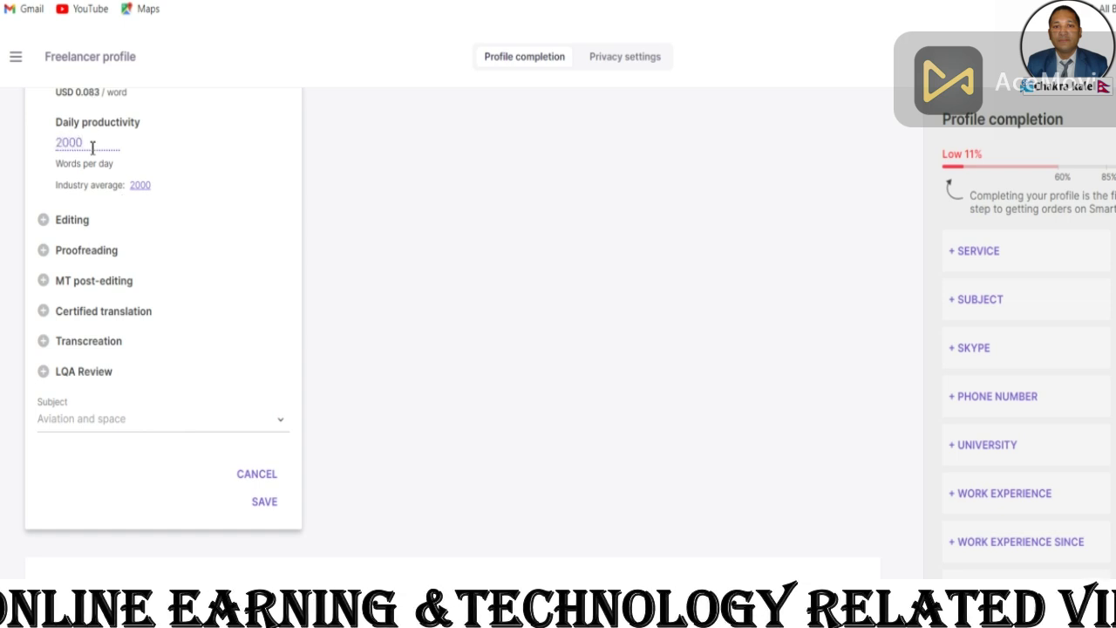
scroll(123, 215, "up", 1)
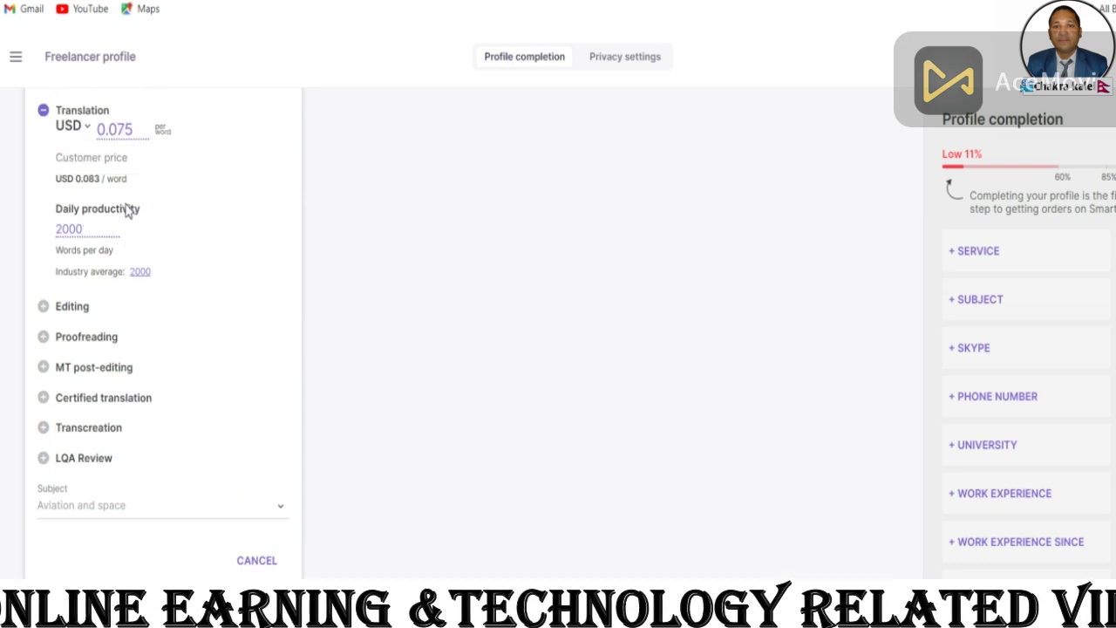
left_click(82, 308)
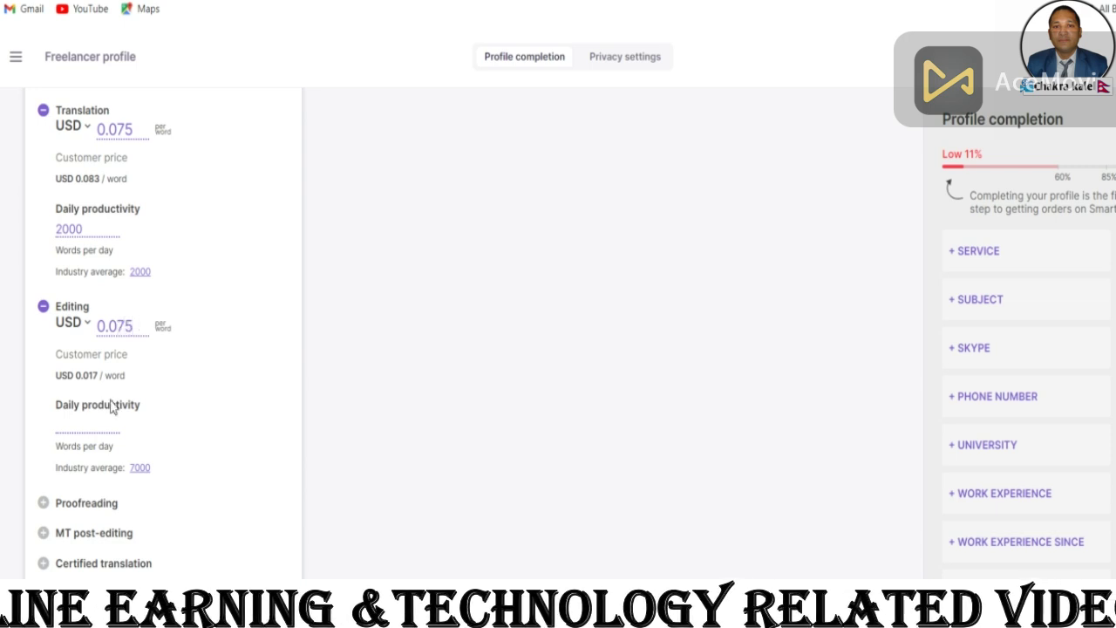
left_click(87, 430)
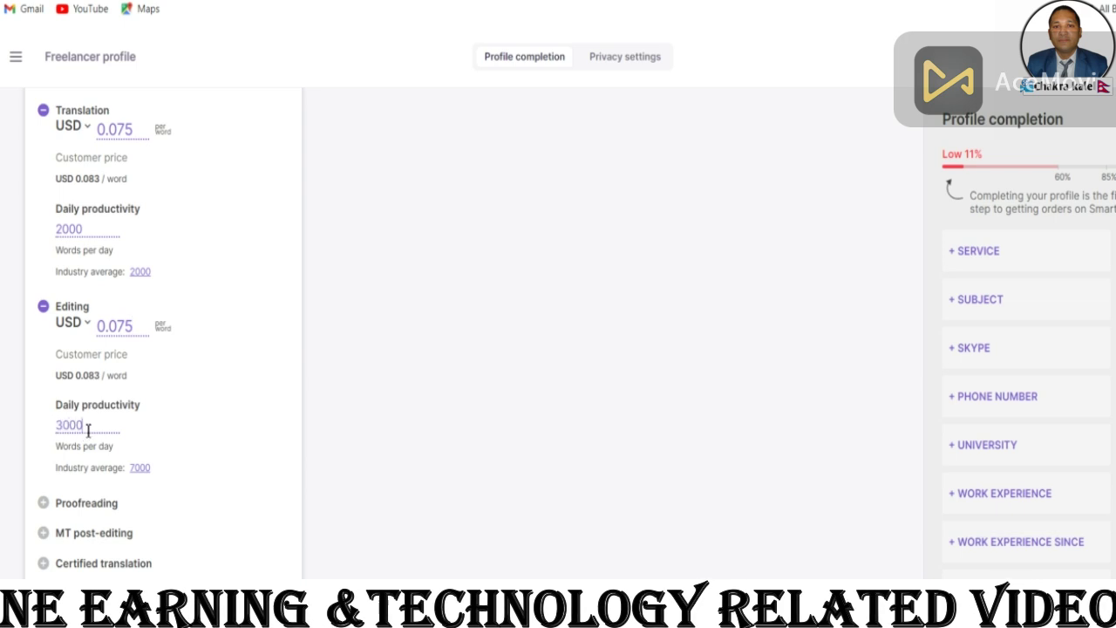
Step: Select Accounting as a subject for the translation service
scroll(131, 436, "down", 4)
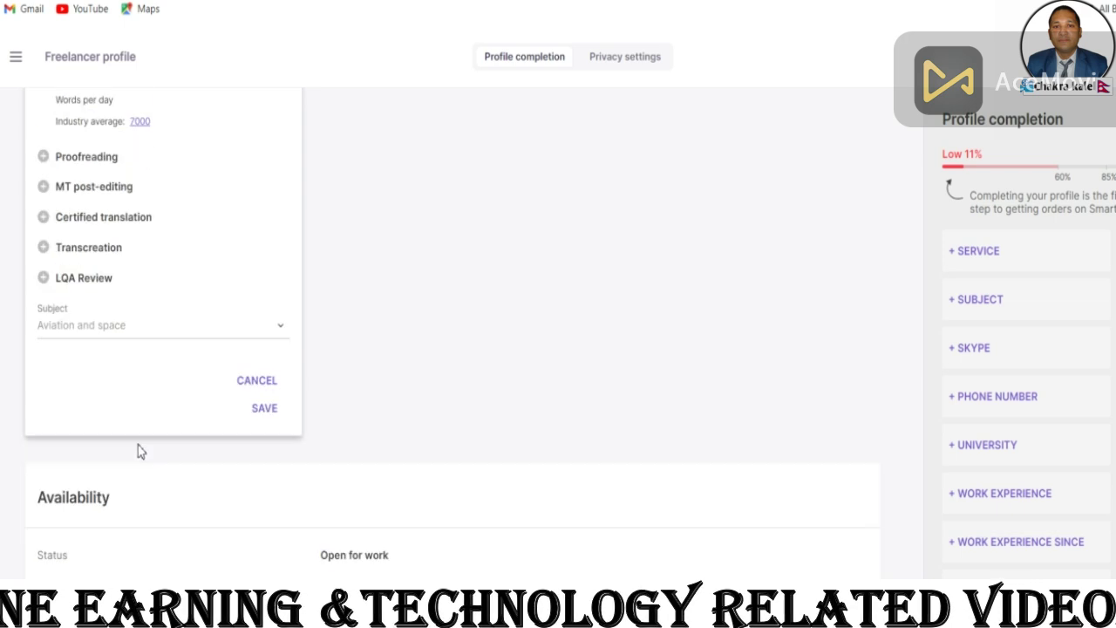
left_click(261, 325)
left_click(52, 359)
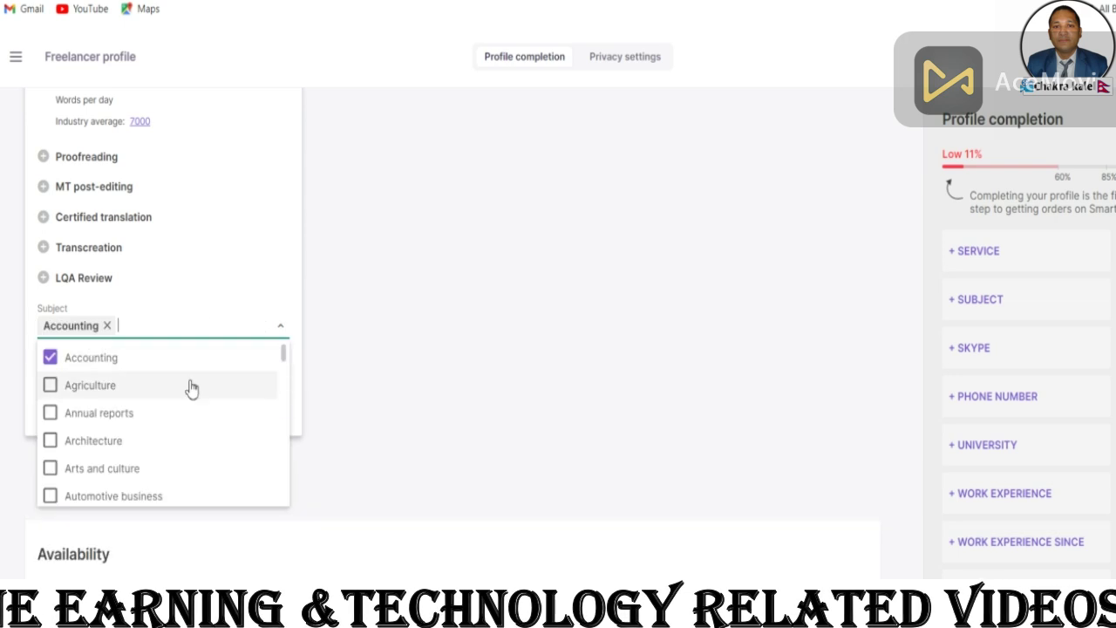
Step: Save the English to Afrikaans translation service with the Accounting subject and check its entry in the freelancer profile
left_click(341, 411)
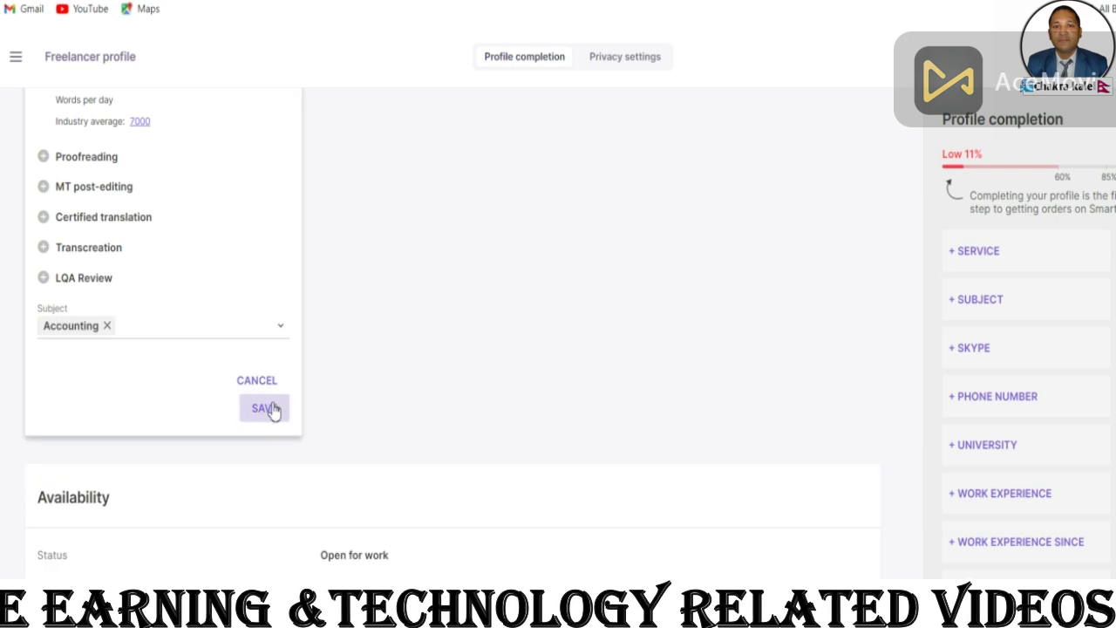
left_click(266, 409)
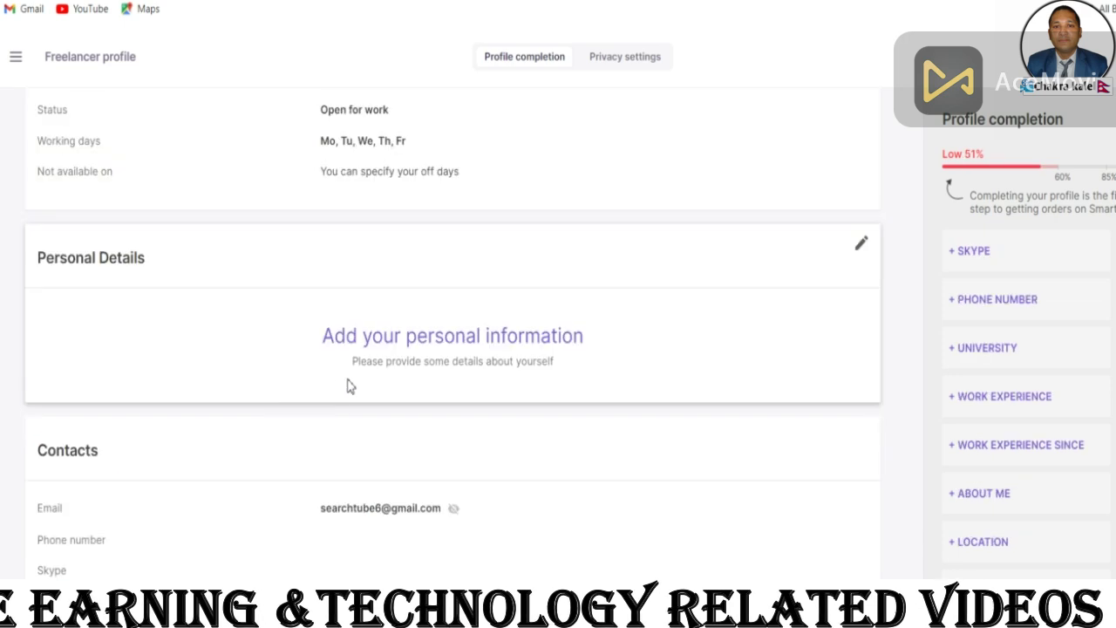
scroll(332, 378, "down", 4)
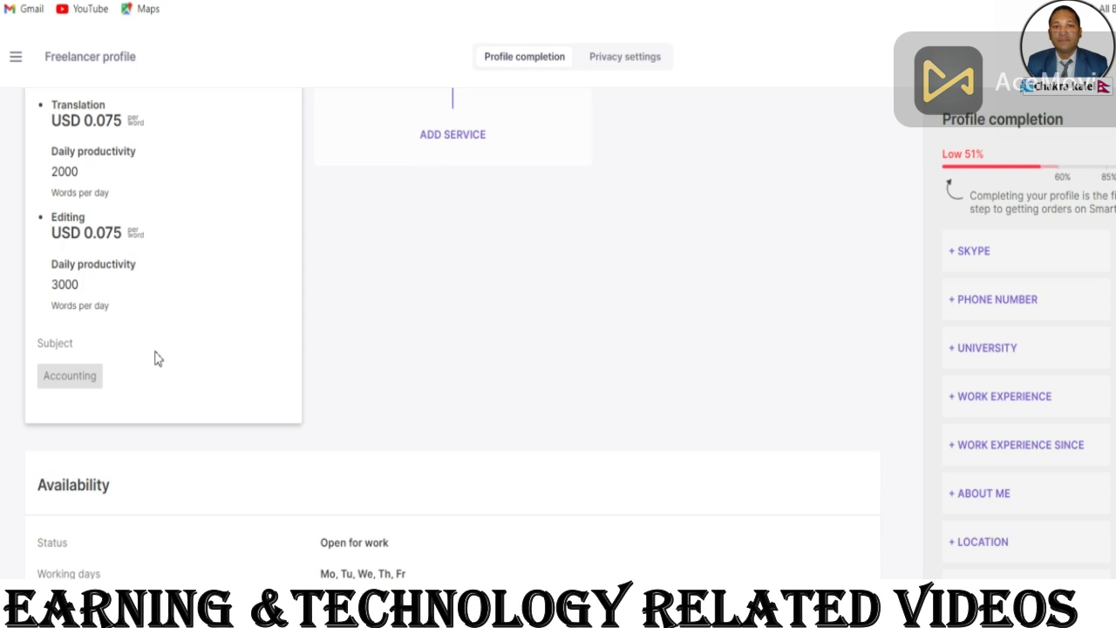
scroll(154, 356, "up", 4)
Step: View the available translation jobs and return to the freelancer profile to check the saved service
left_click(14, 61)
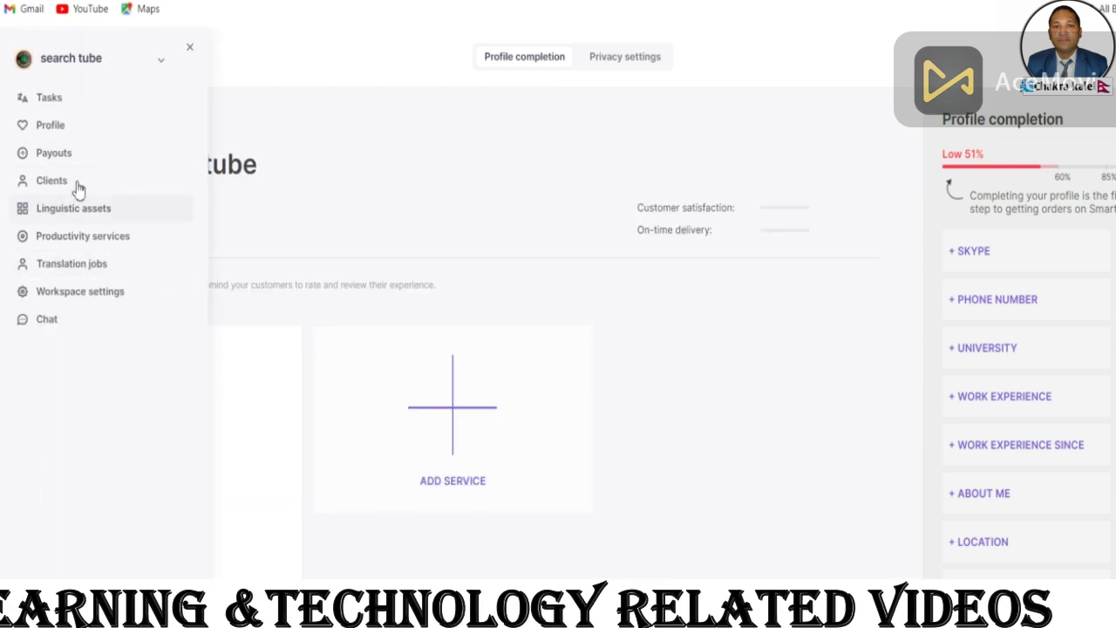
left_click(76, 265)
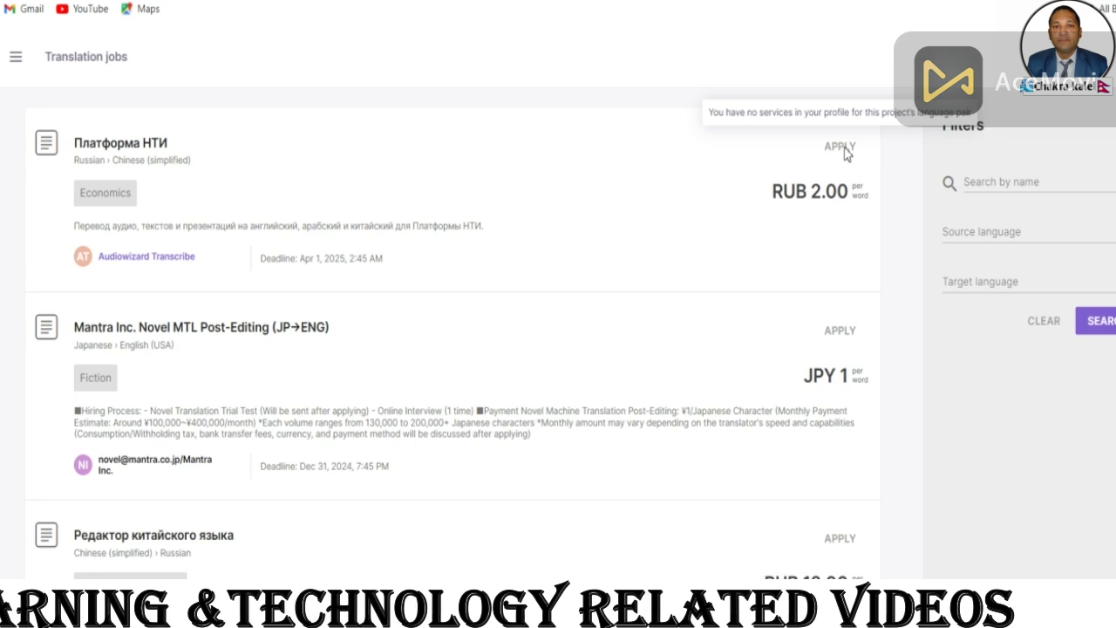
left_click(16, 59)
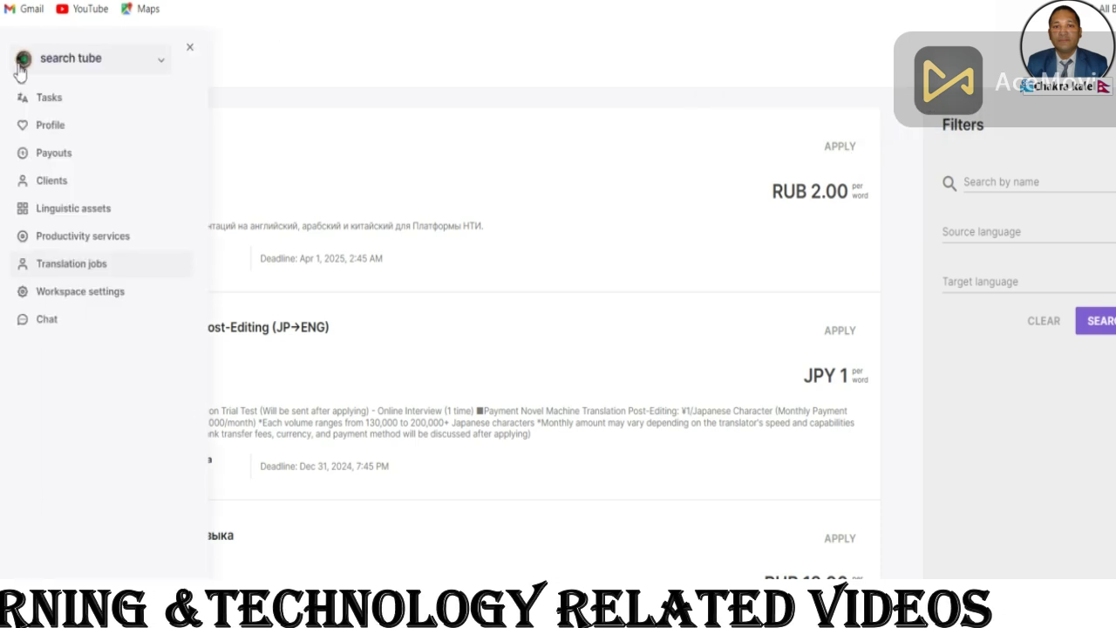
left_click(38, 127)
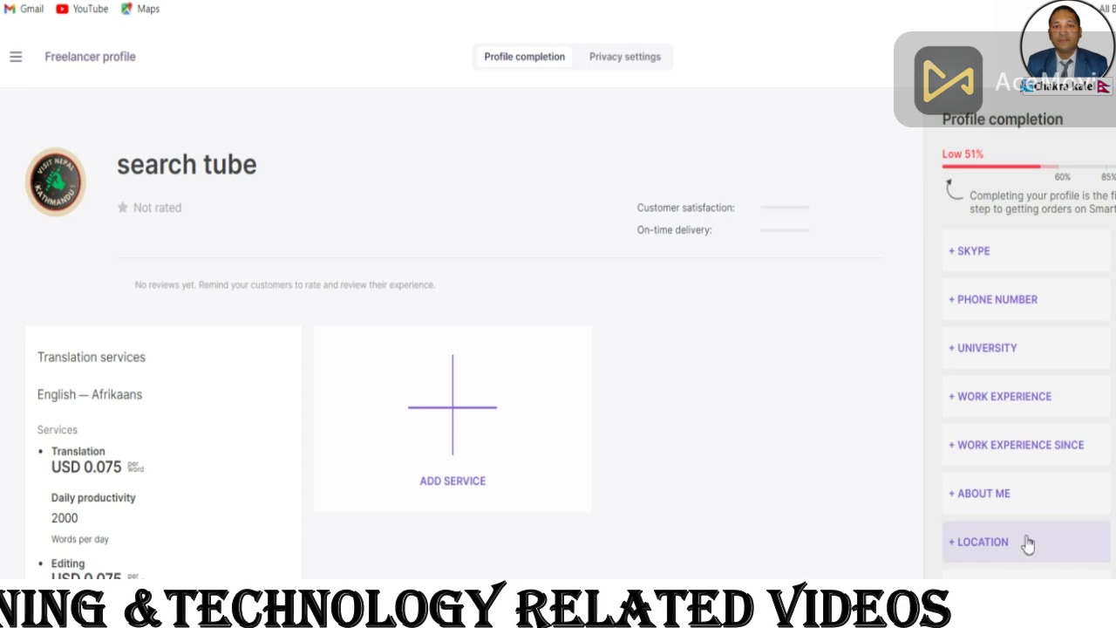
scroll(244, 410, "down", 3)
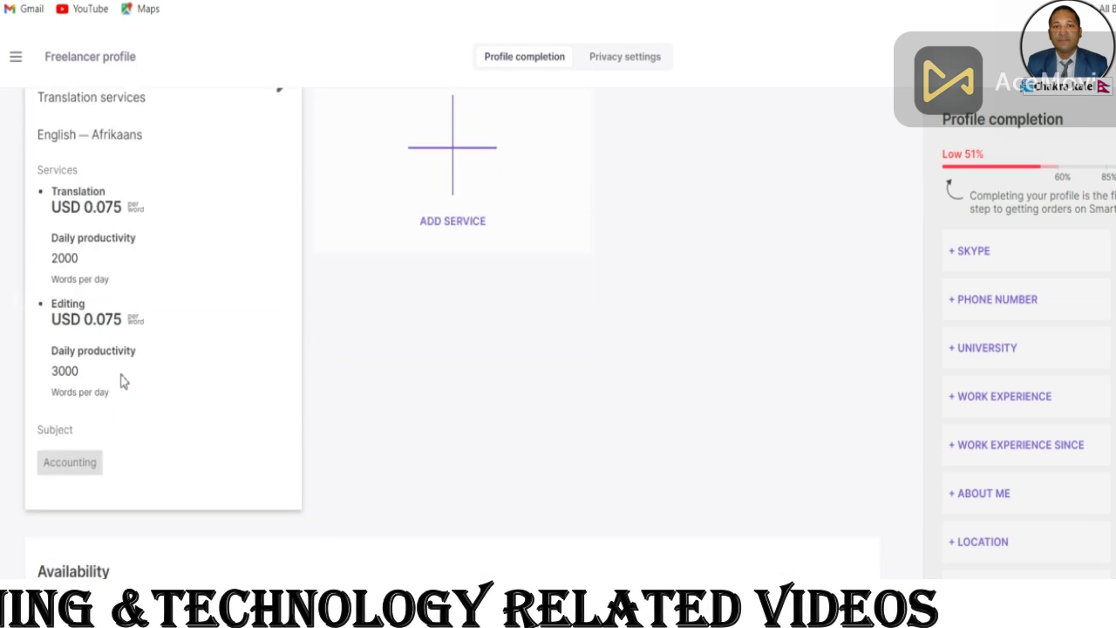
Step: Reopen the translation jobs and browse the listings through to the last one
left_click(16, 58)
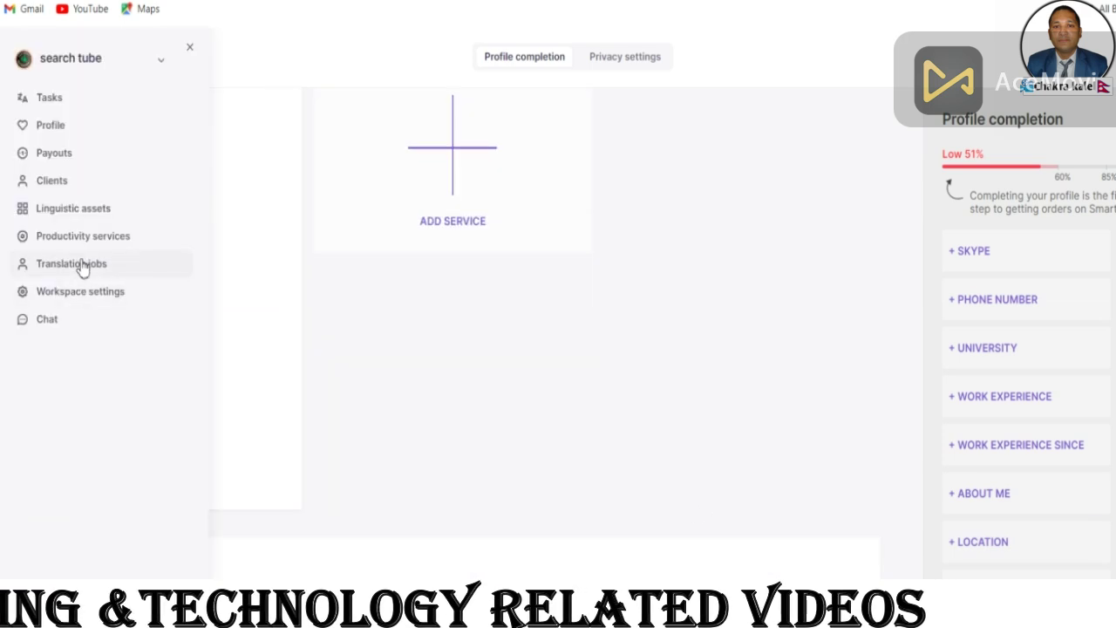
left_click(80, 263)
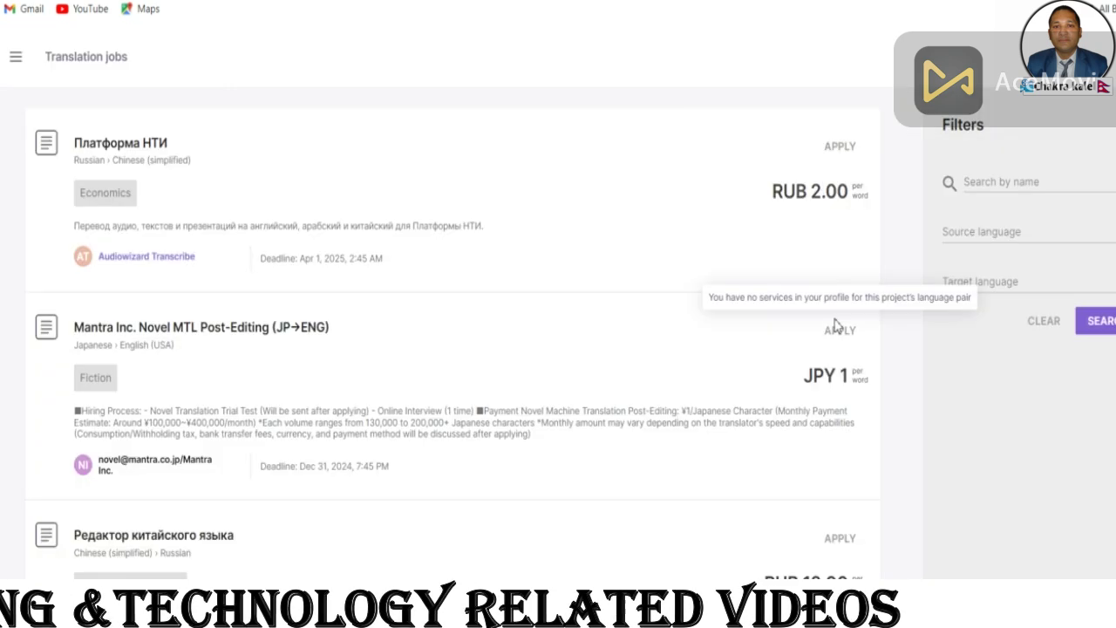
scroll(730, 471, "down", 4)
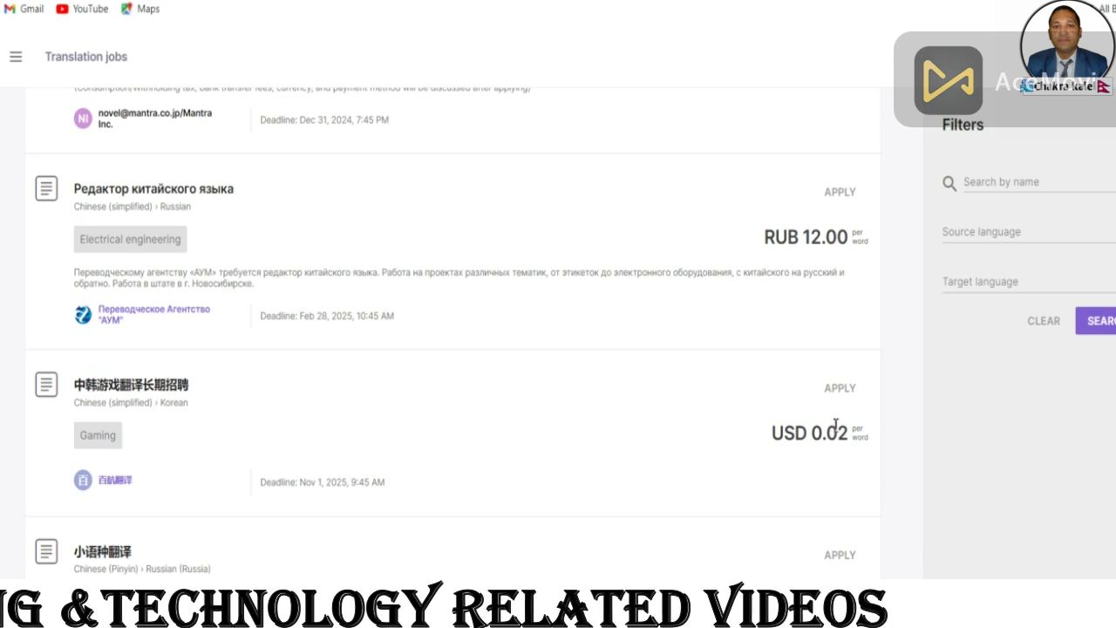
scroll(814, 567, "down", 2)
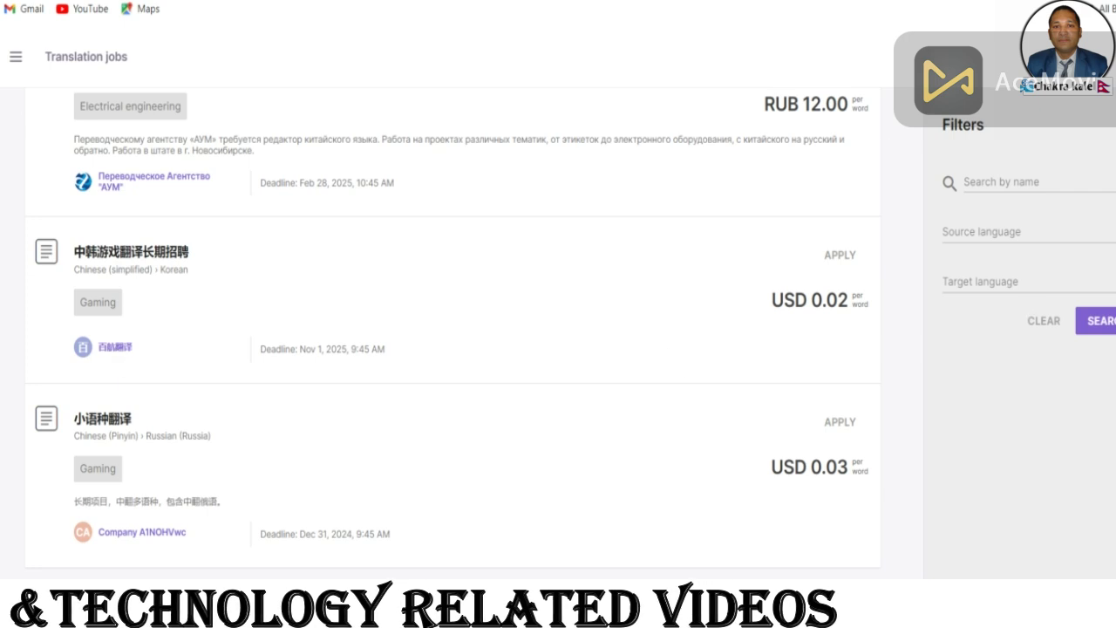
Step: Search Google for "english to japanese" in a new browser tab
key("ctrl+t")
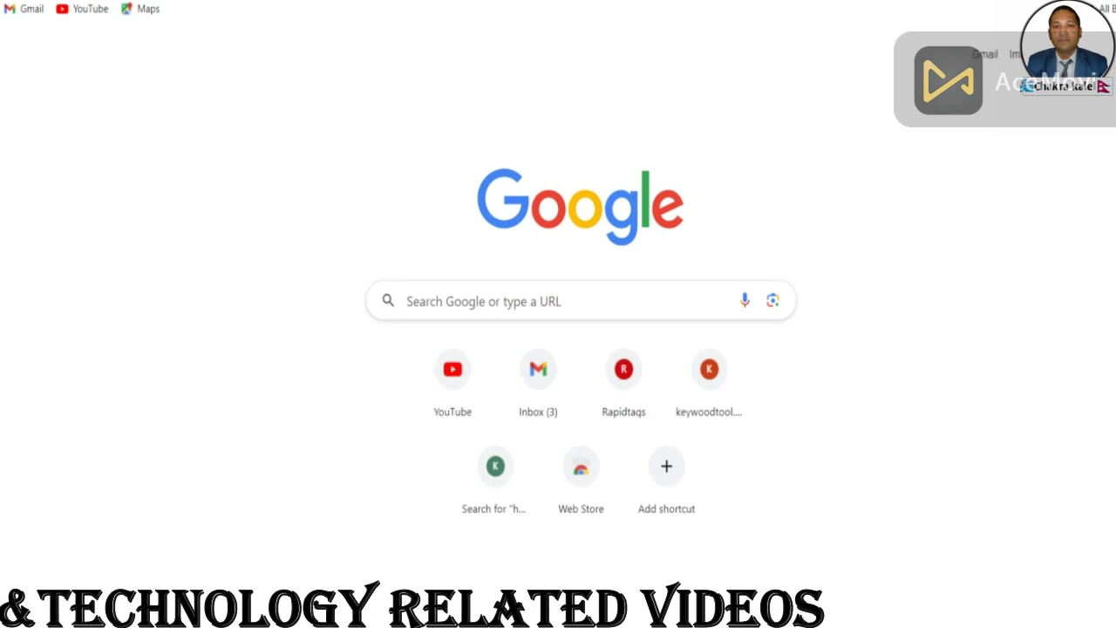
key("ctrl+l")
type("en")
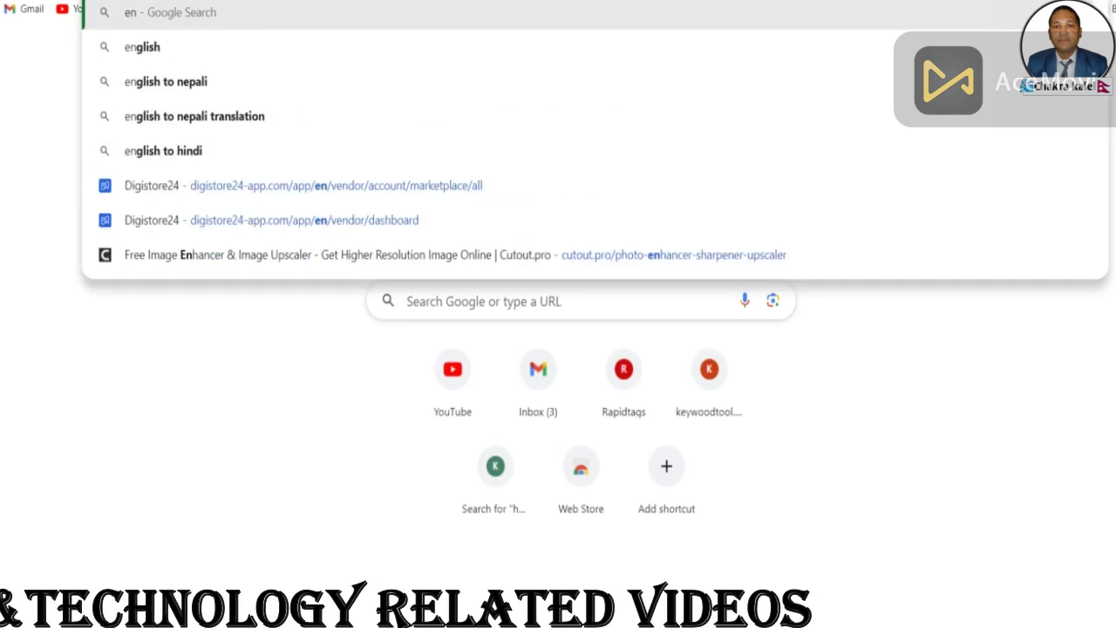
type("glish")
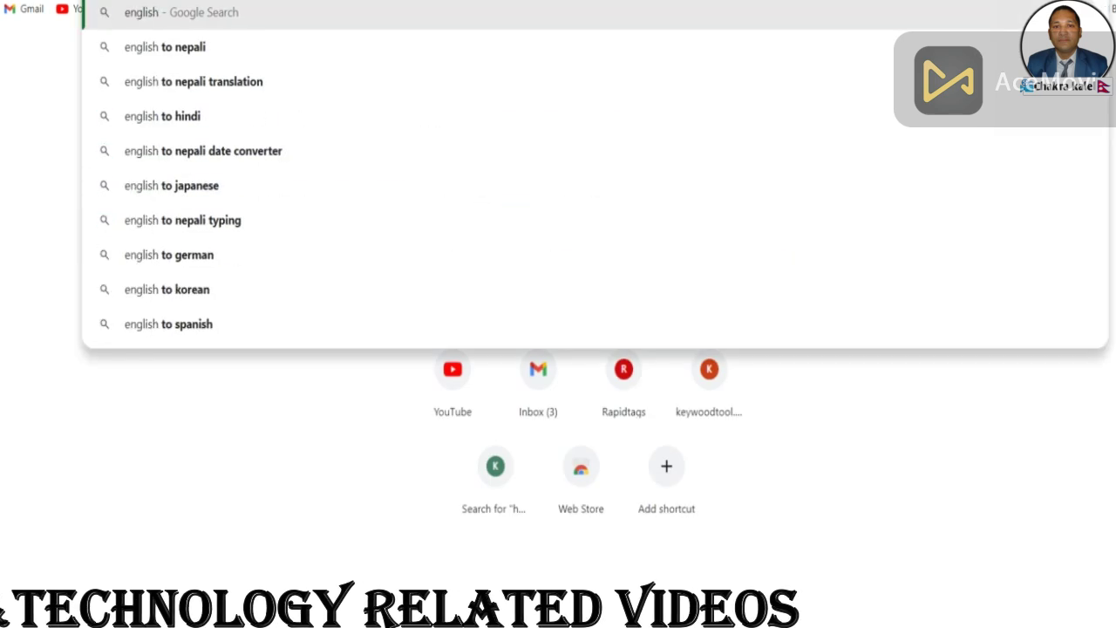
type(" to ja")
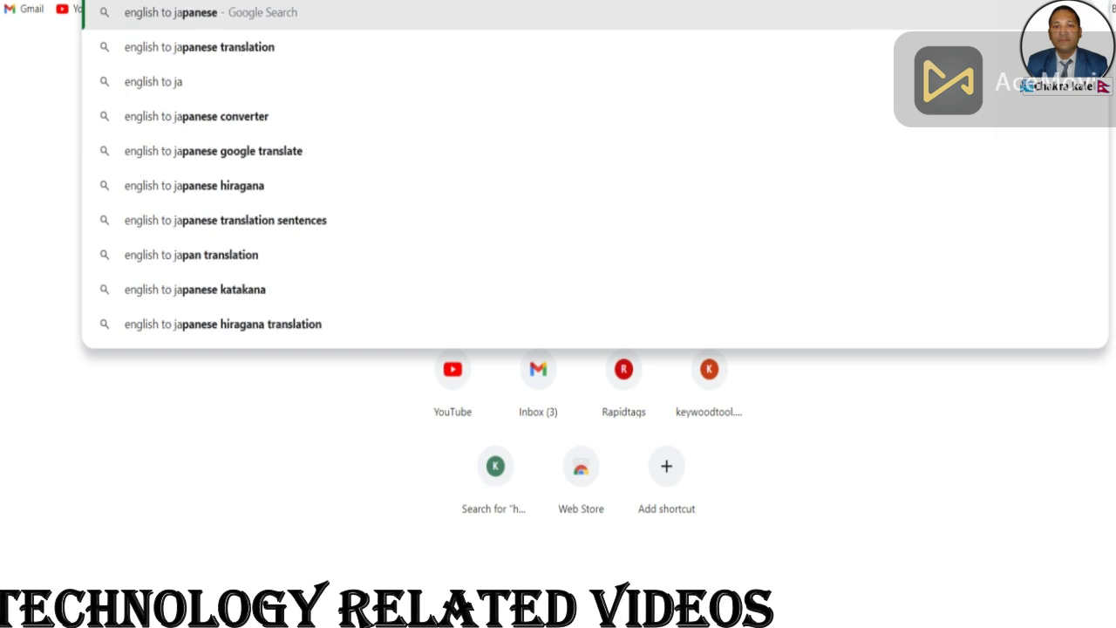
key("Return")
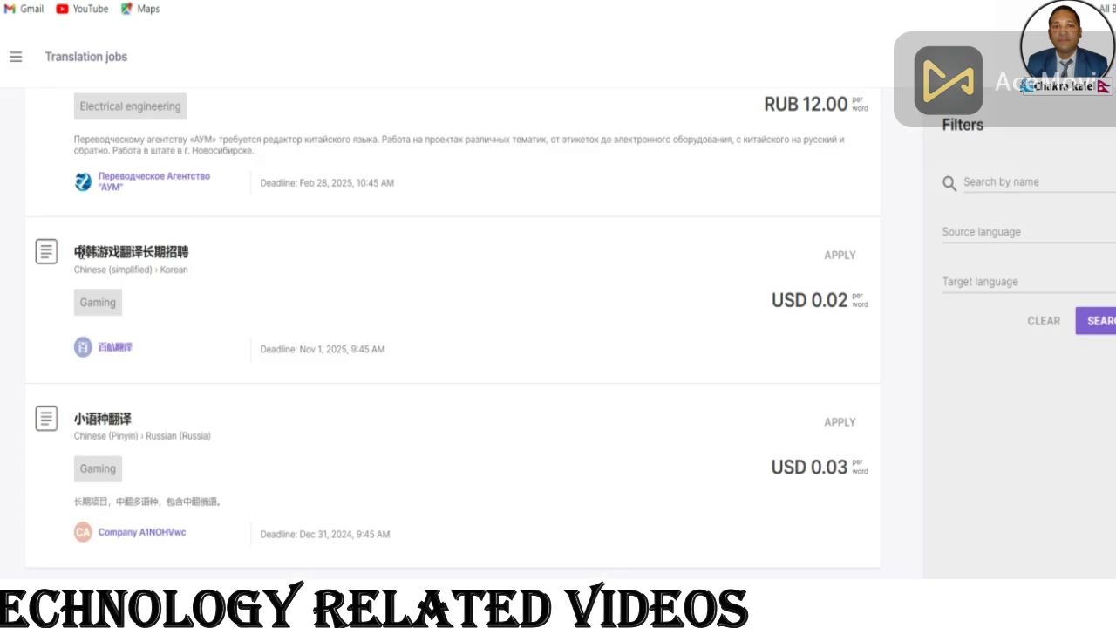
Step: Copy the title of the Chinese (simplified) to Korean gaming job from the translation jobs list
left_click_drag(78, 253, 202, 256)
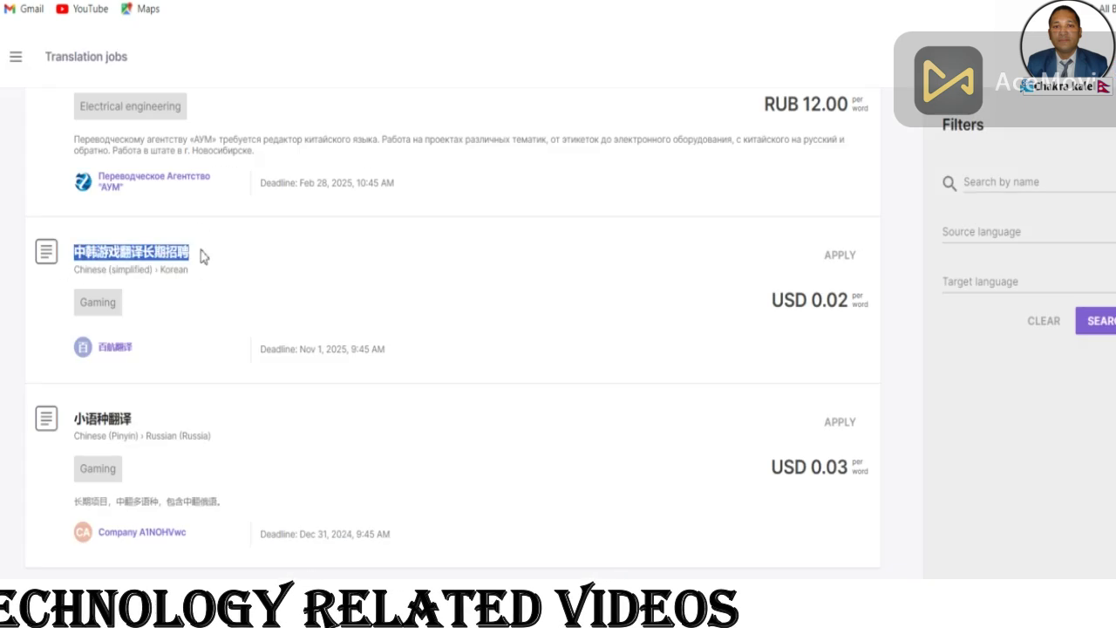
right_click(174, 253)
left_click(194, 267)
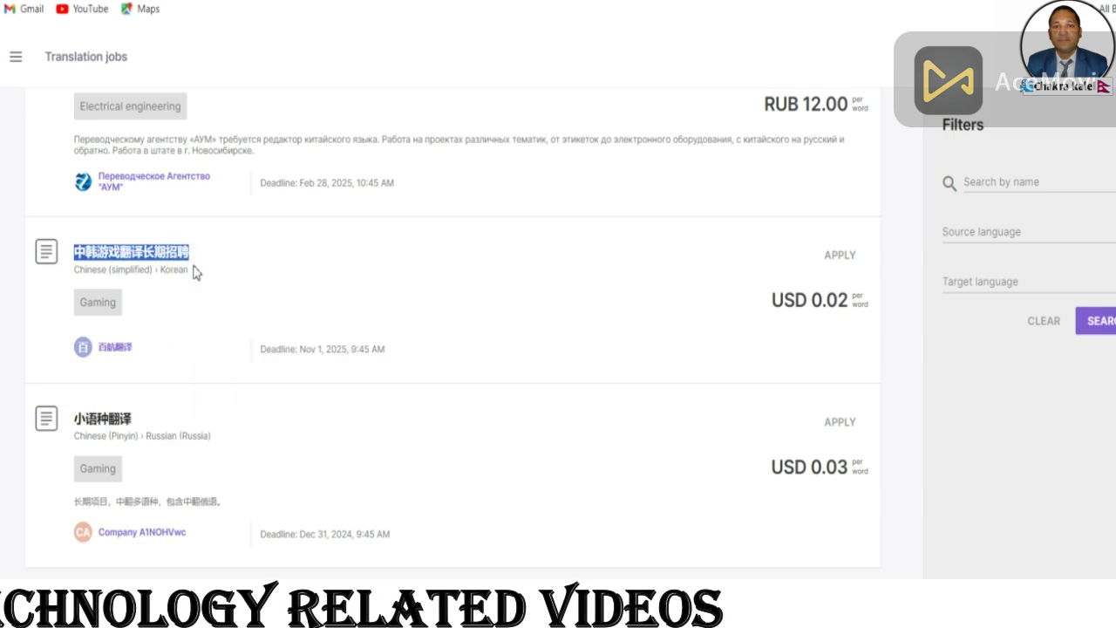
key("ctrl+Tab")
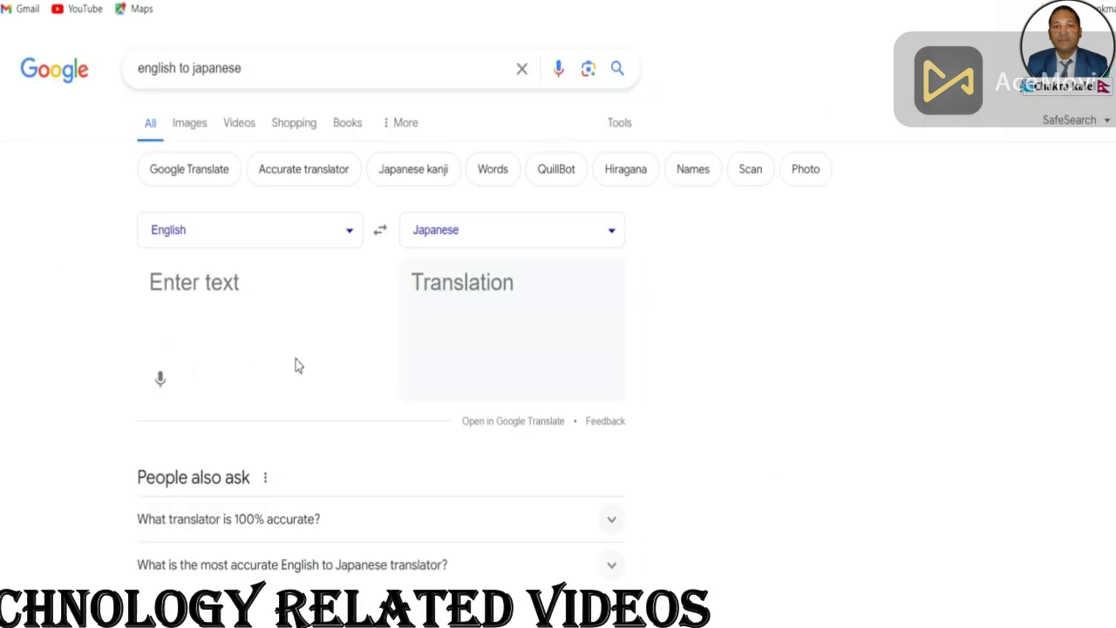
key("ctrl+Tab")
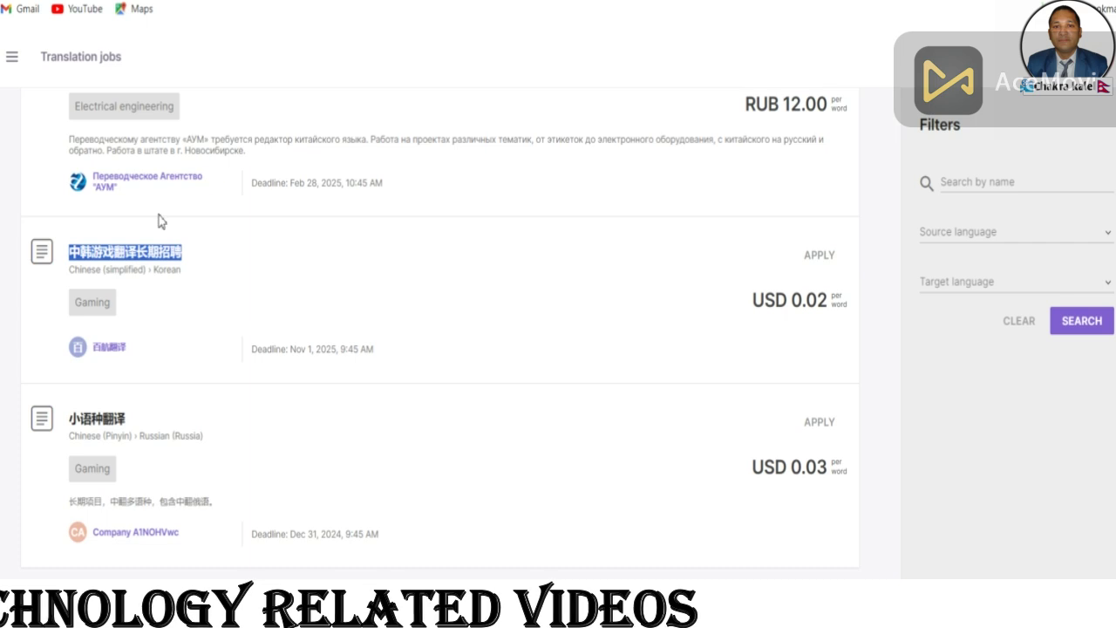
scroll(160, 220, "up", 3)
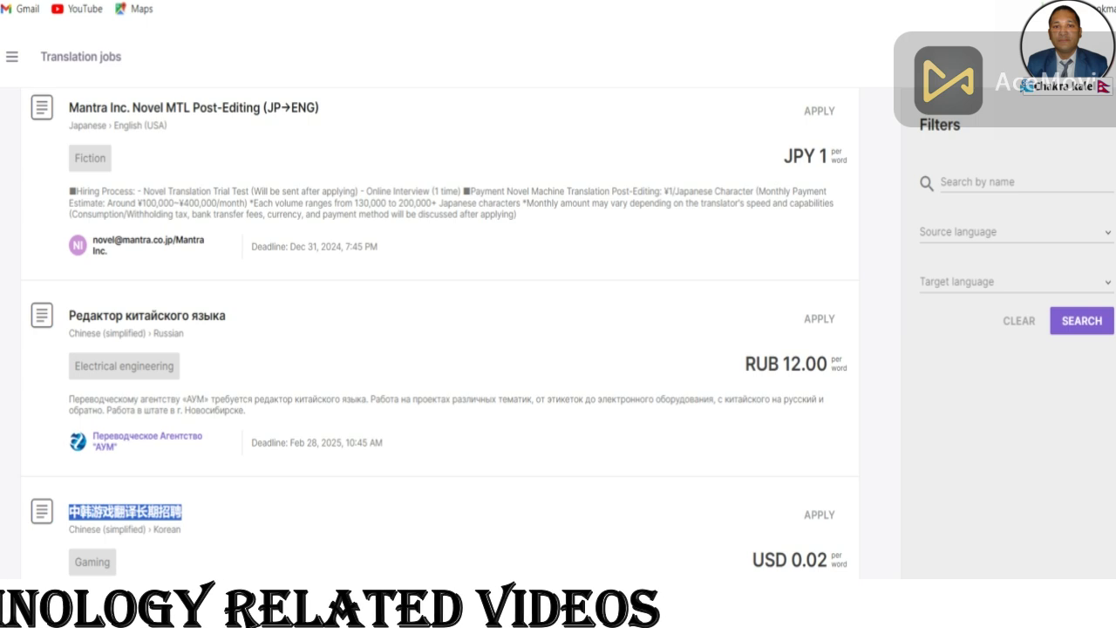
Step: Swap Google's translator to Japanese to English and translate the copied job title
key("ctrl+Tab")
left_click(380, 230)
left_click(208, 290)
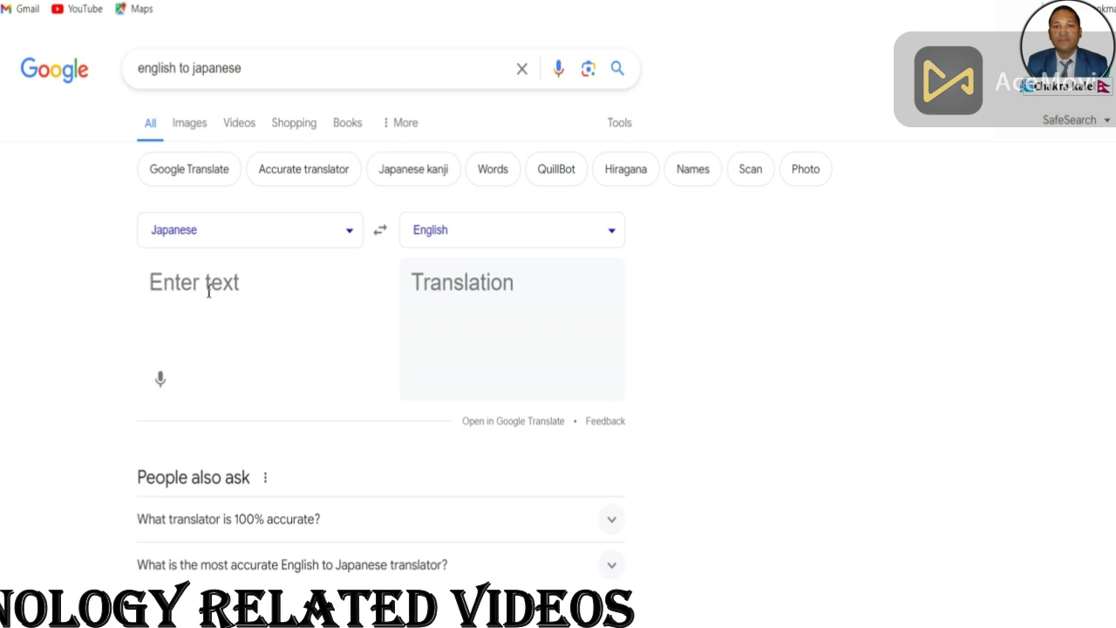
key("ctrl+v")
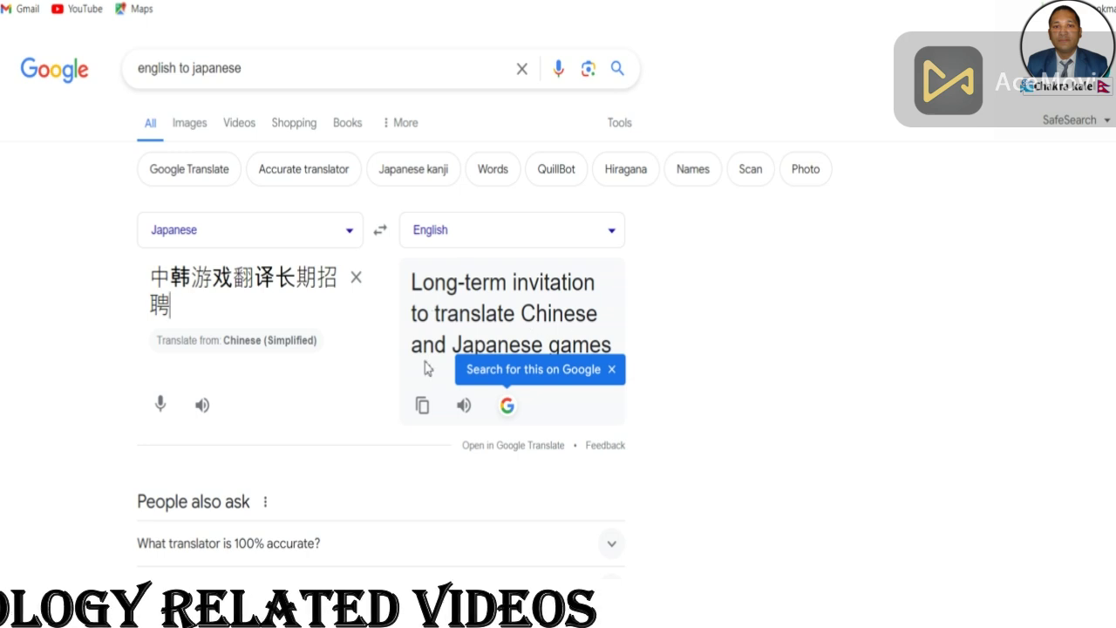
left_click(615, 371)
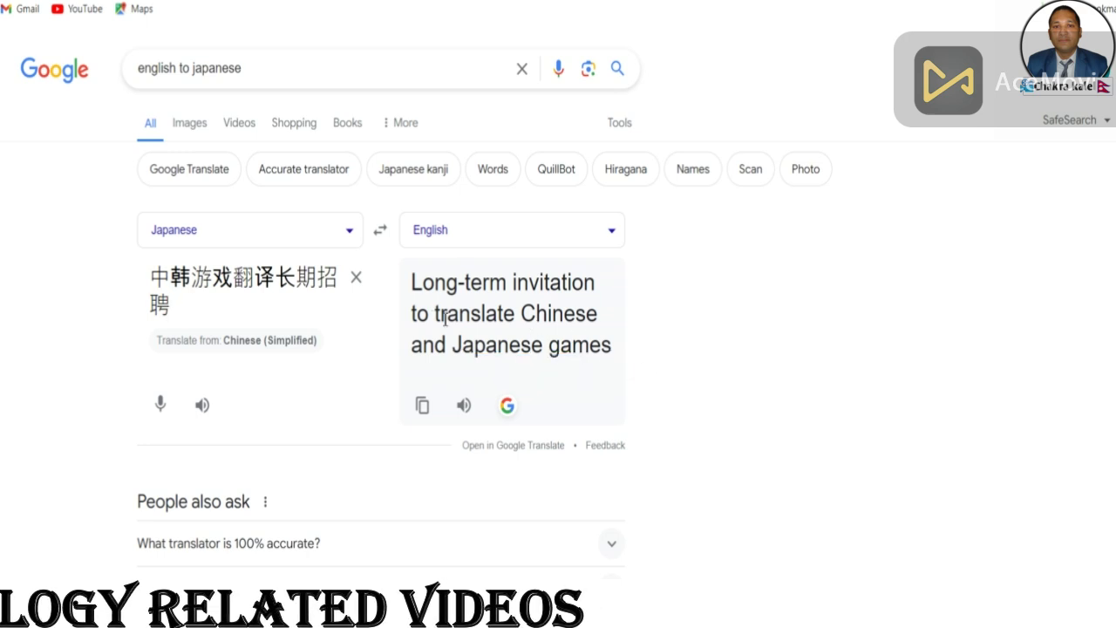
Step: Copy the English translation of the job title and return to the start of the Smartcat translation jobs list
left_click_drag(412, 283, 558, 353)
right_click(532, 347)
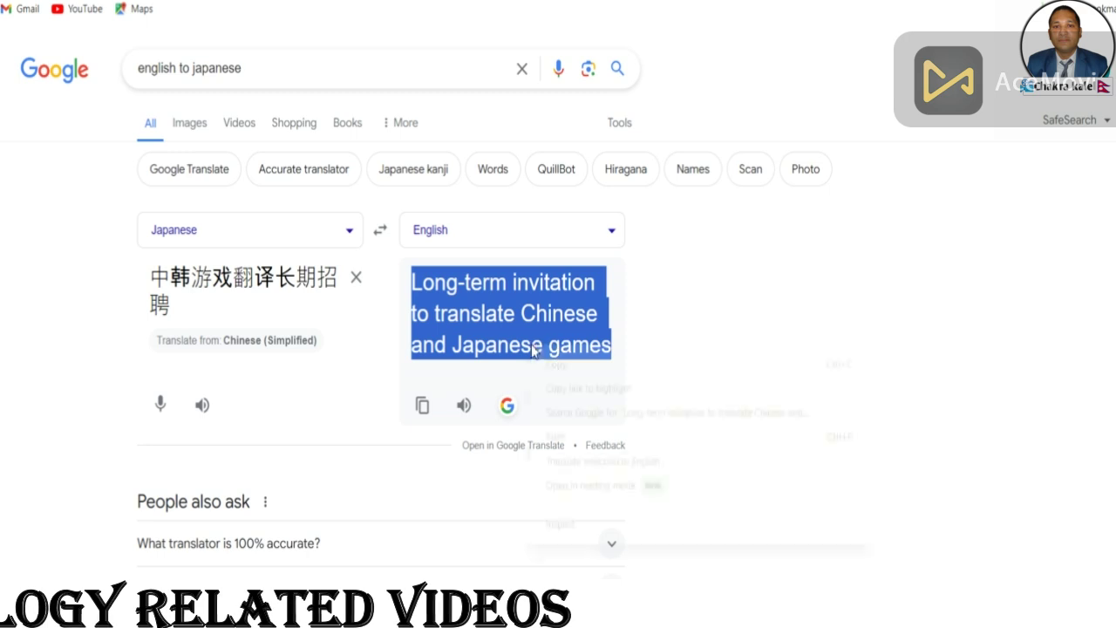
left_click(586, 366)
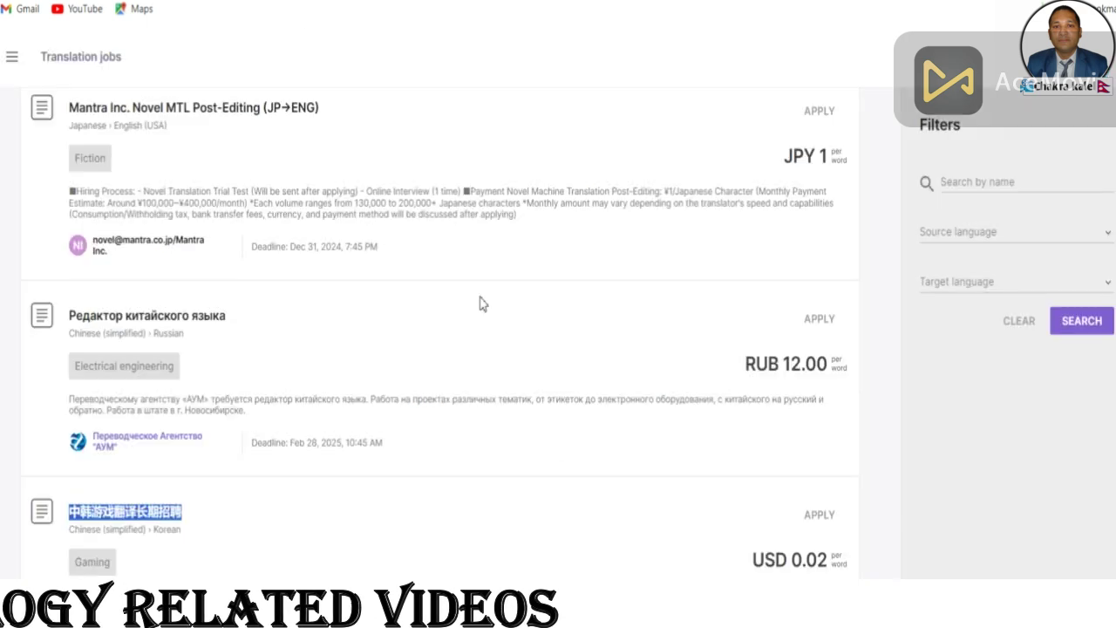
scroll(302, 322, "up", 3)
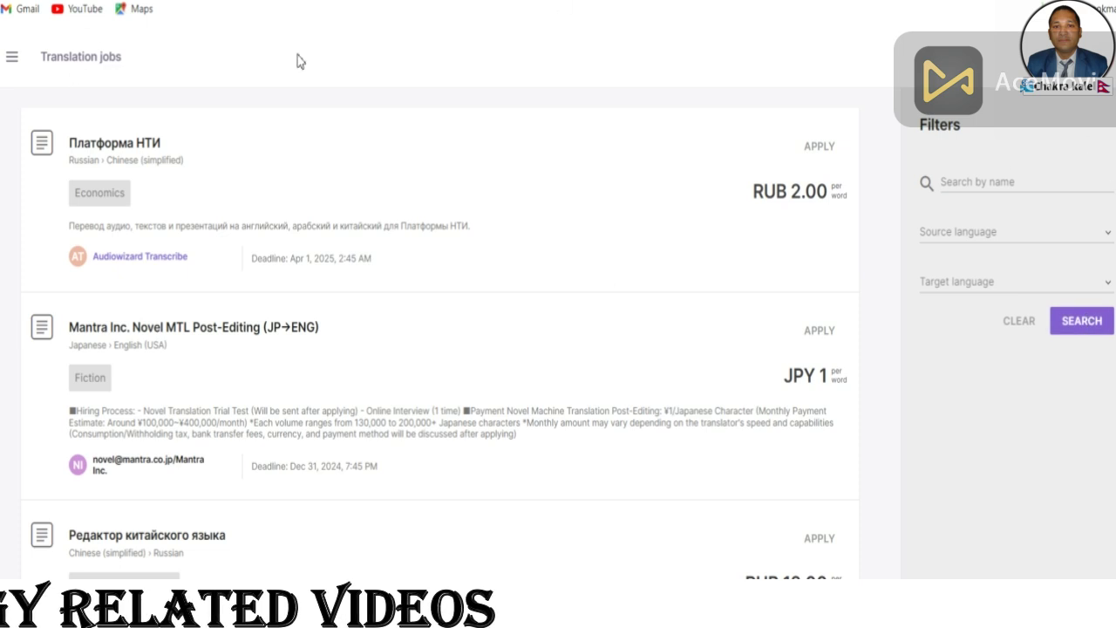
Step: Open the freelancer profile and review the remaining profile completion items
left_click(12, 56)
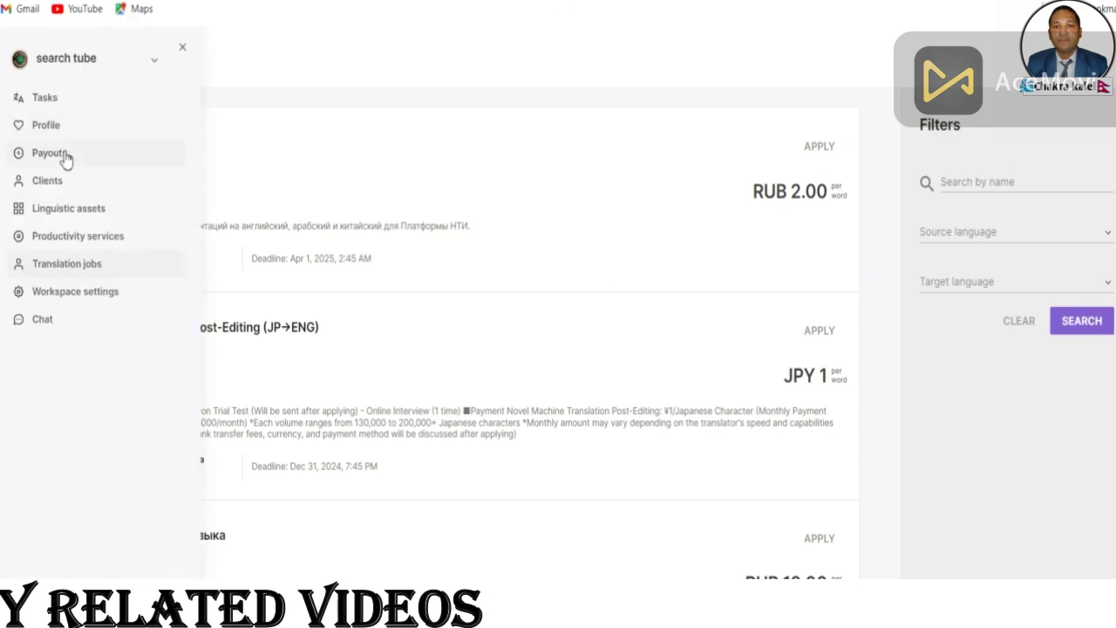
left_click(65, 131)
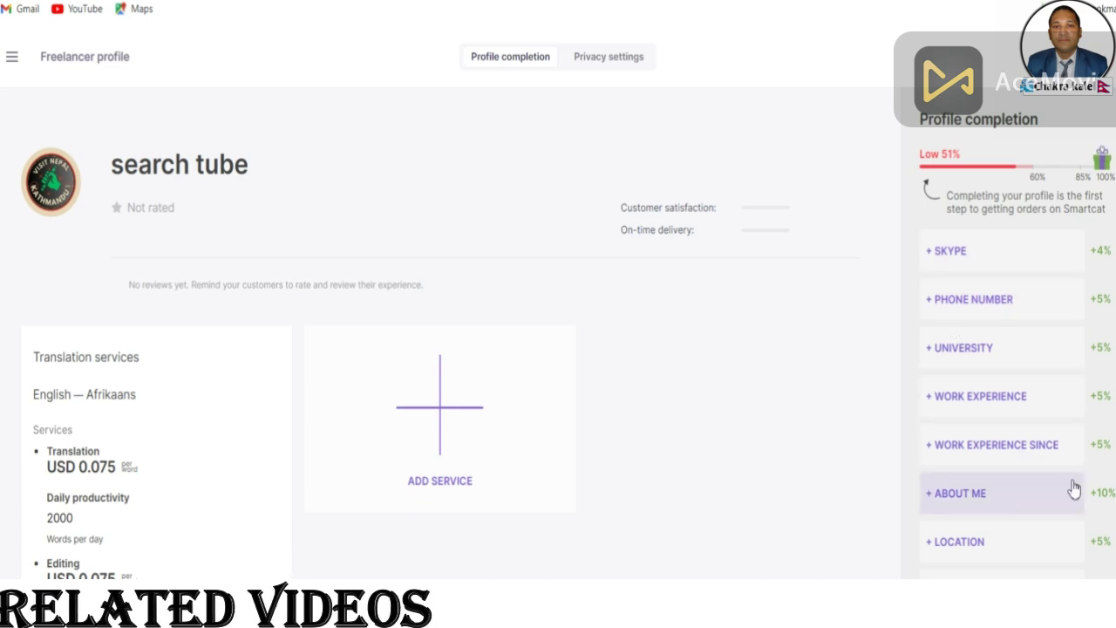
scroll(1064, 484, "down", 3)
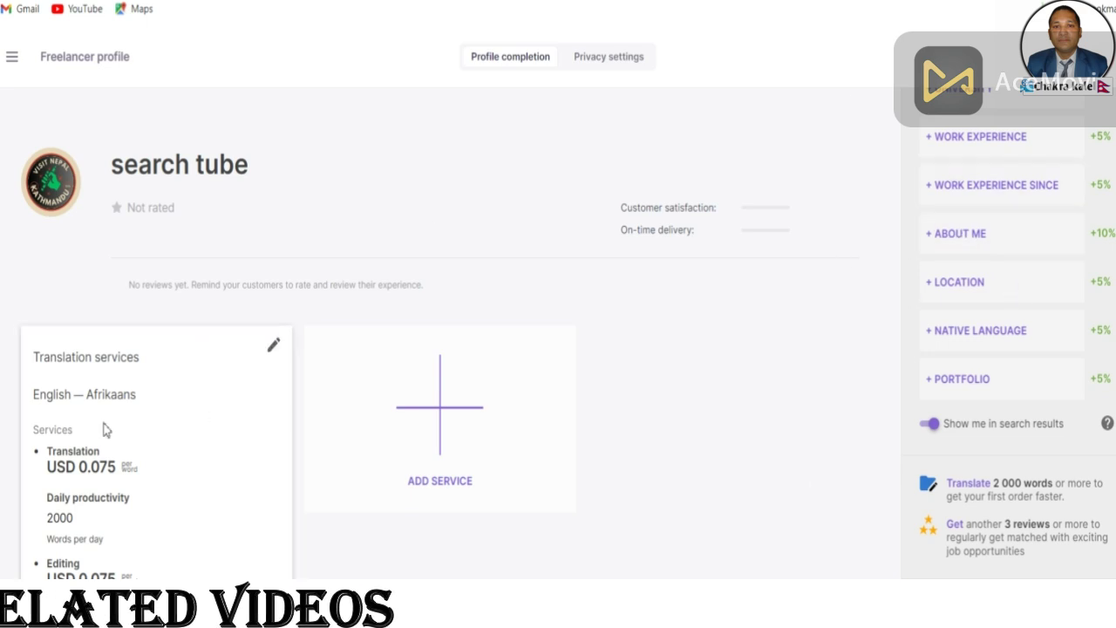
scroll(103, 423, "down", 3)
left_click(460, 184)
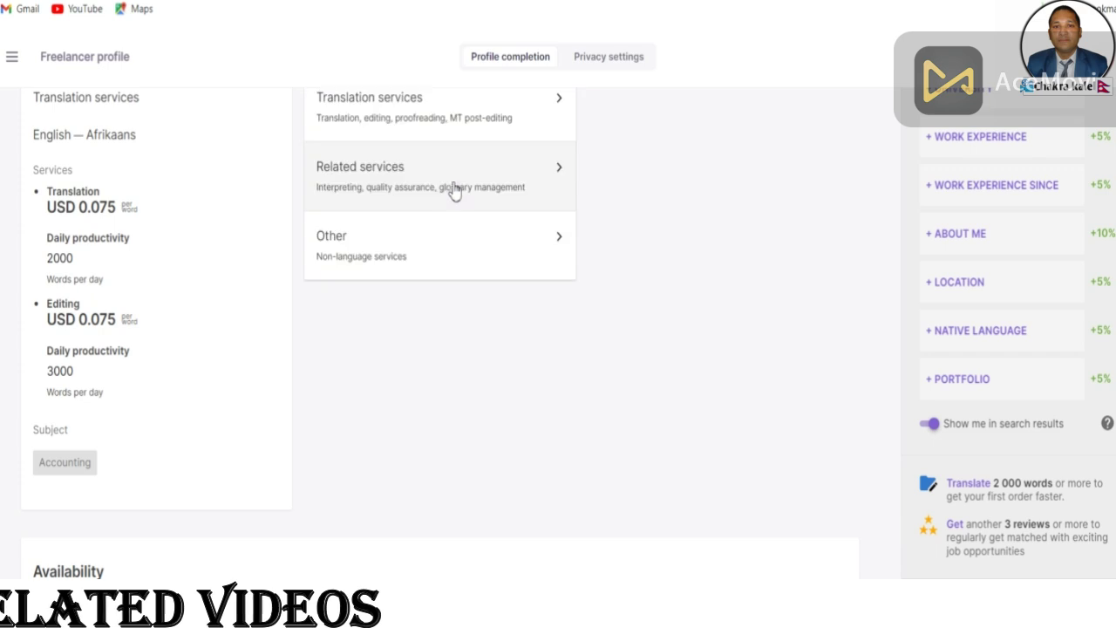
left_click(491, 129)
left_click(546, 550)
left_click(563, 544)
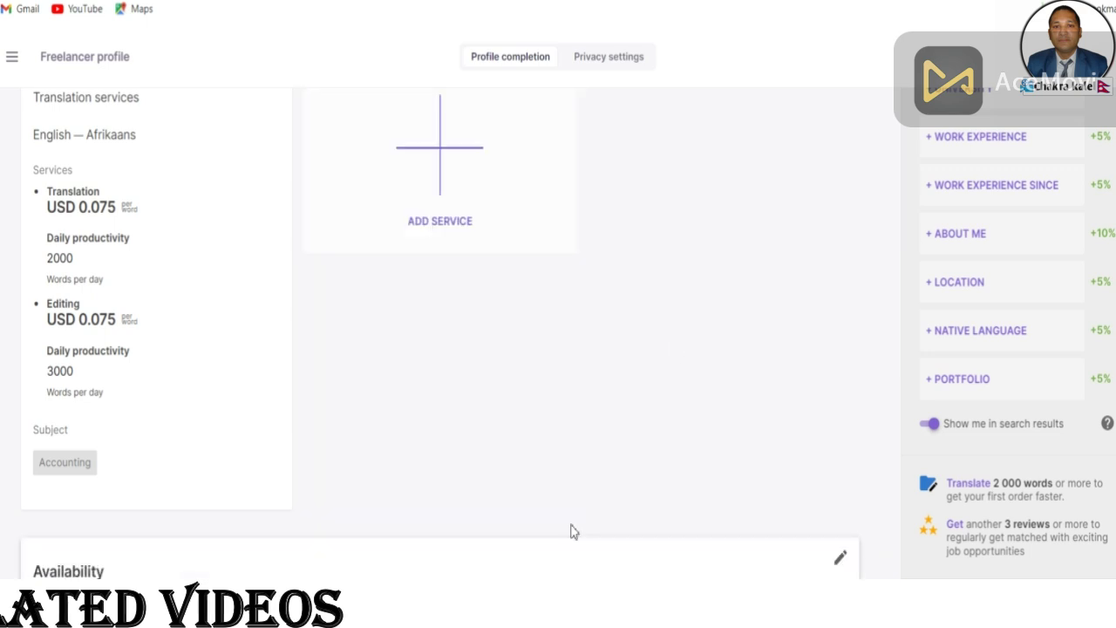
scroll(334, 277, "up", 3)
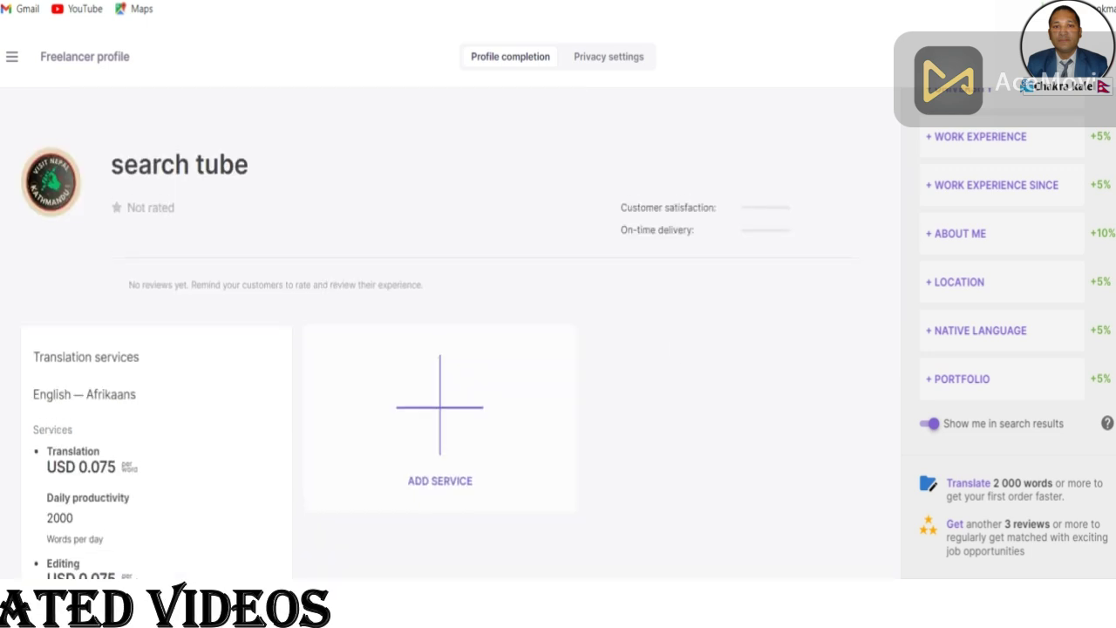
left_click(12, 56)
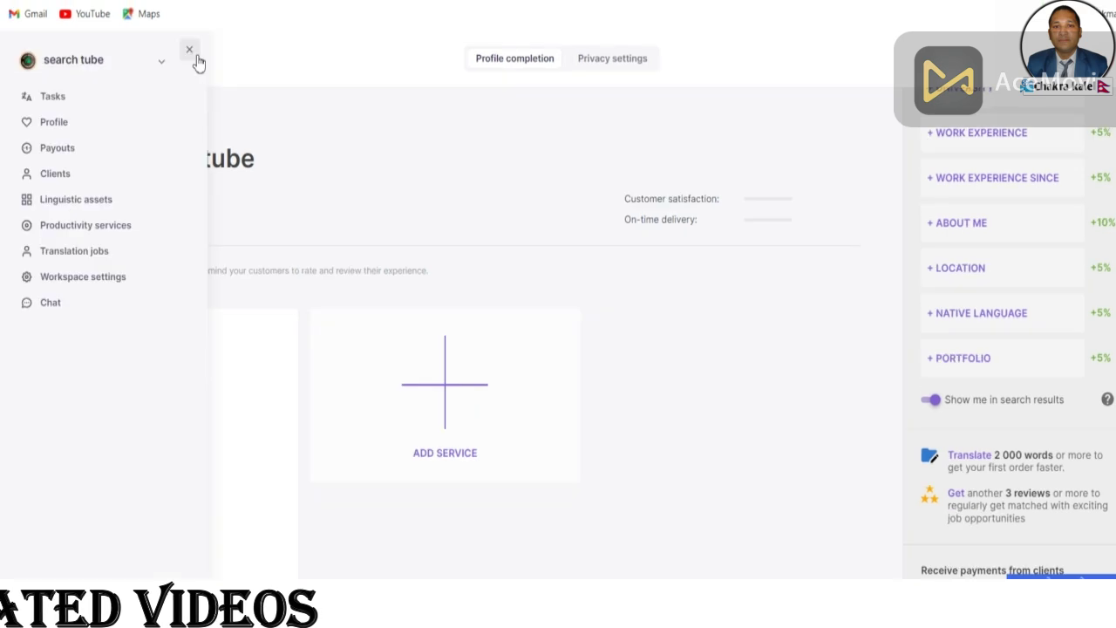
Step: Open the payouts page of the freelancer account
left_click(183, 48)
left_click(13, 56)
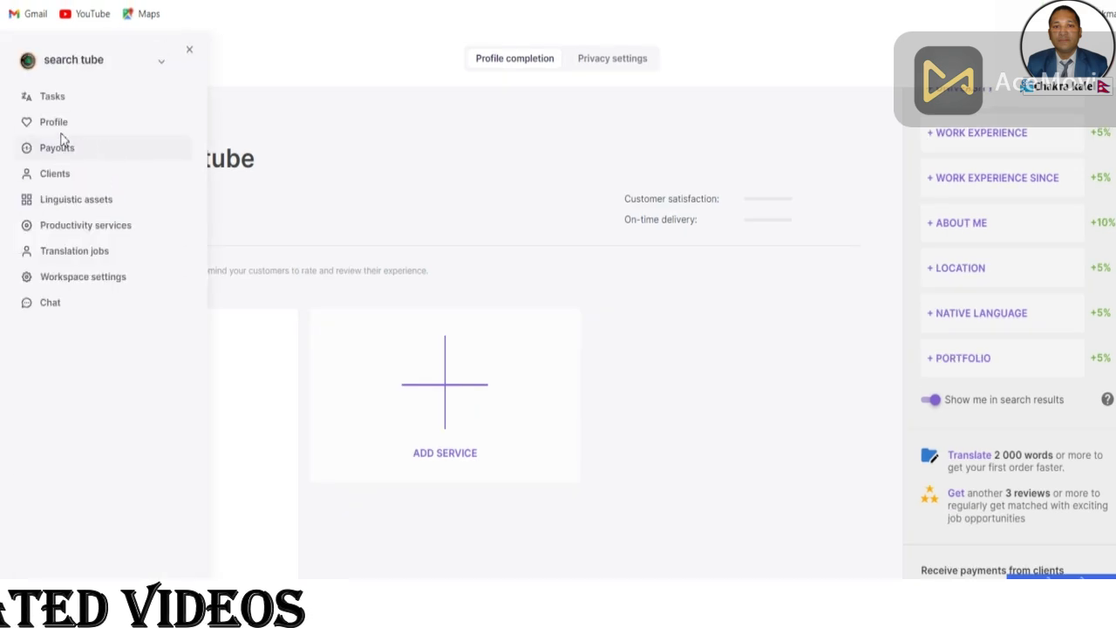
left_click(80, 149)
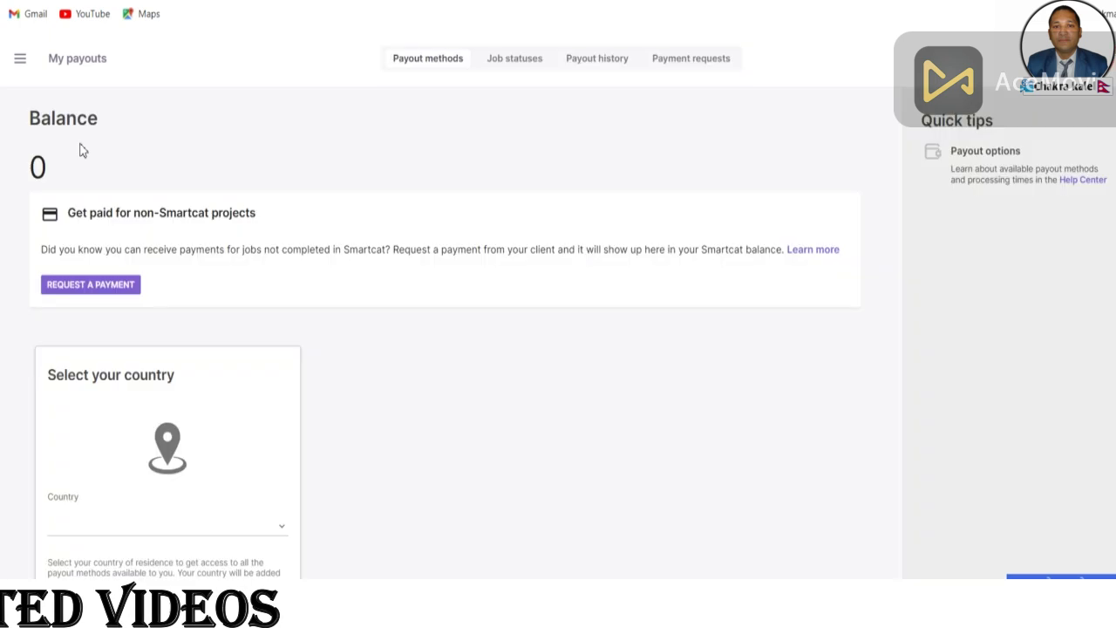
Step: Set the country of residence for payout methods to Nepal and confirm the choice
scroll(271, 334, "down", 2)
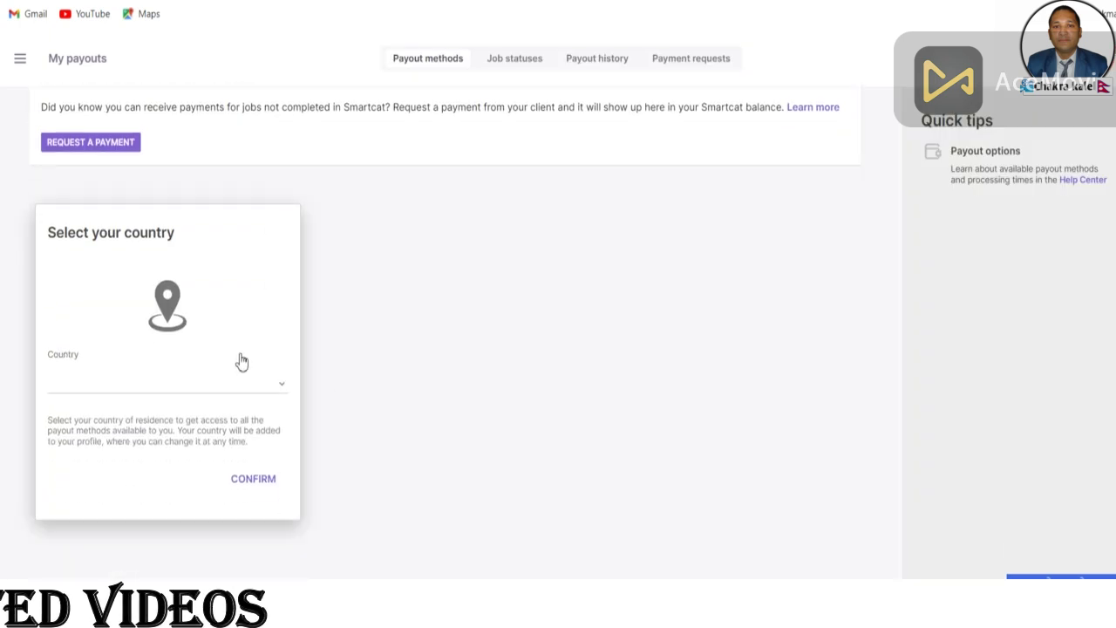
left_click(282, 395)
scroll(178, 448, "down", 6)
type("ne")
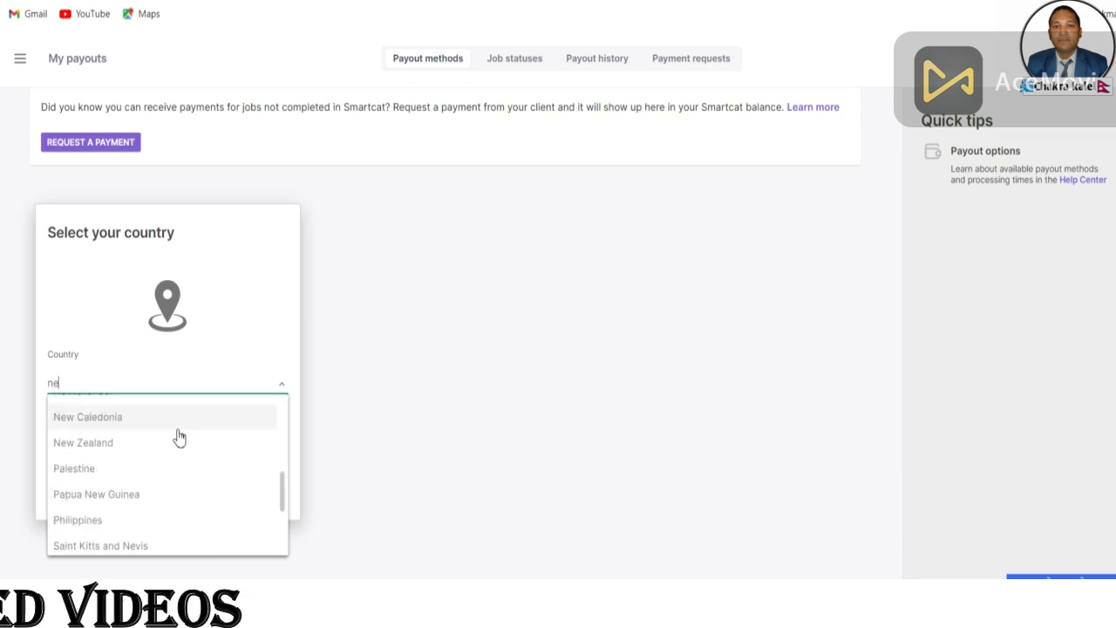
type("p")
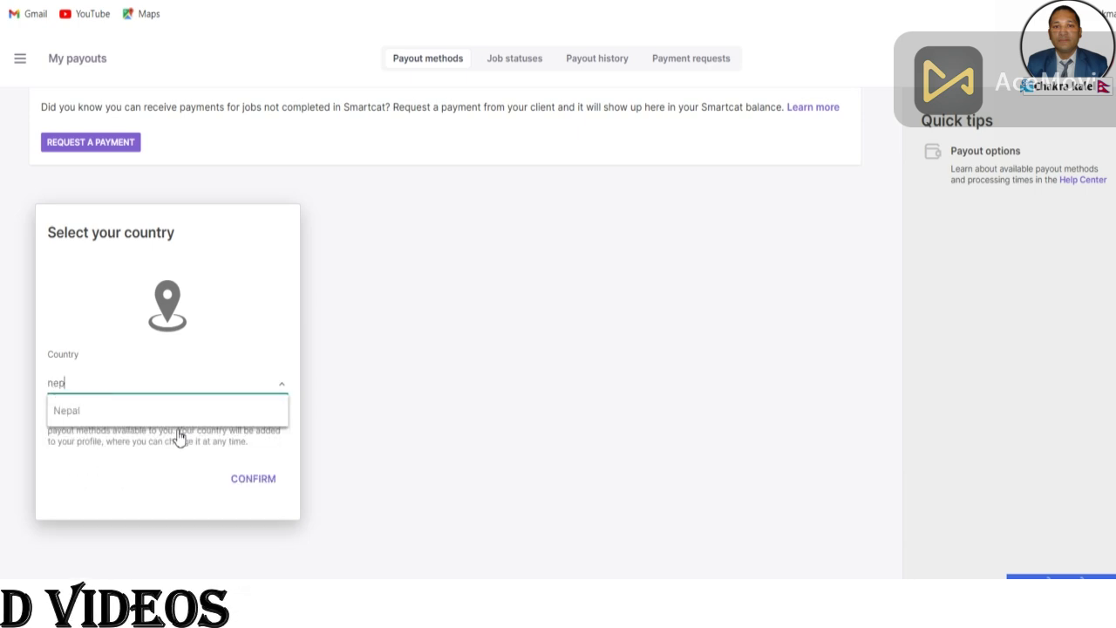
left_click(99, 408)
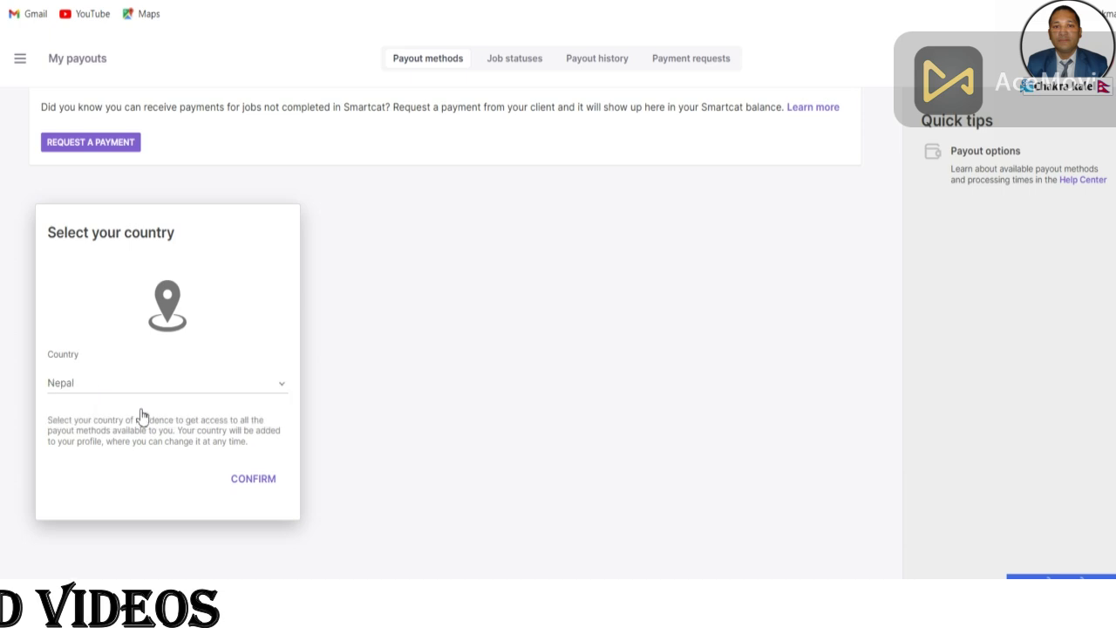
left_click(262, 480)
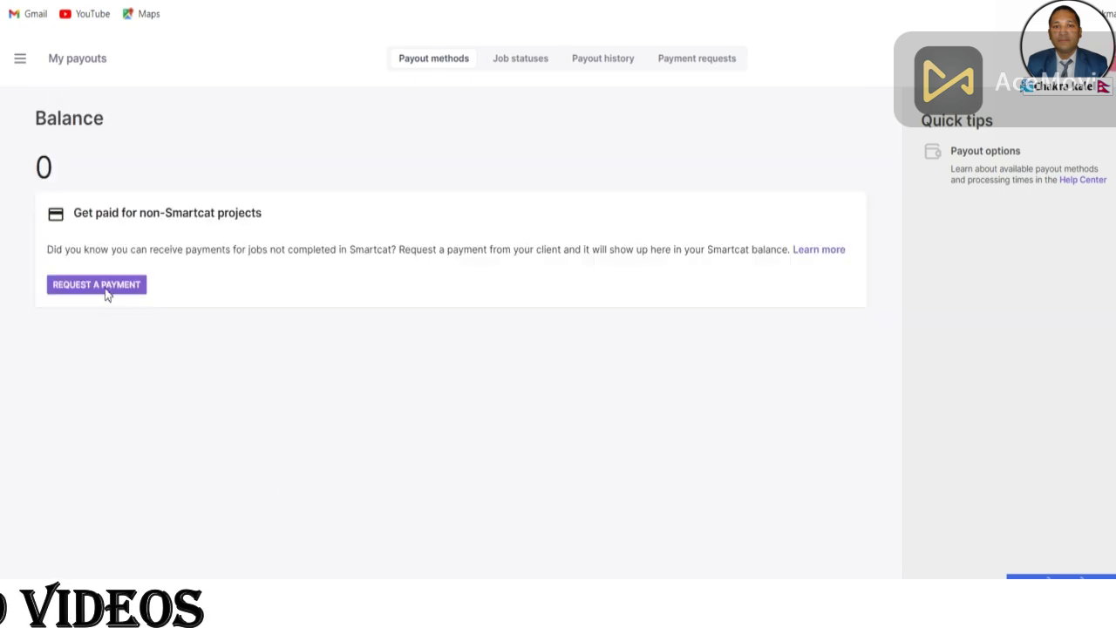
Step: Open the payout form for local wire transfer in NPR (Nepal) and examine its beneficiary and recipient fields
scroll(498, 466, "down", 2)
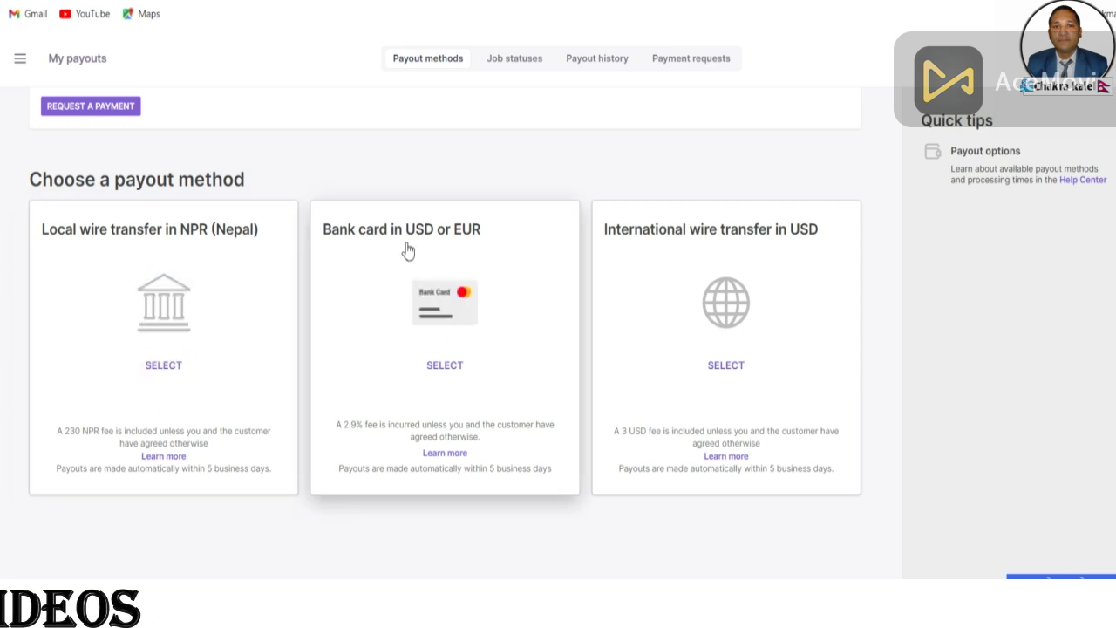
left_click(154, 366)
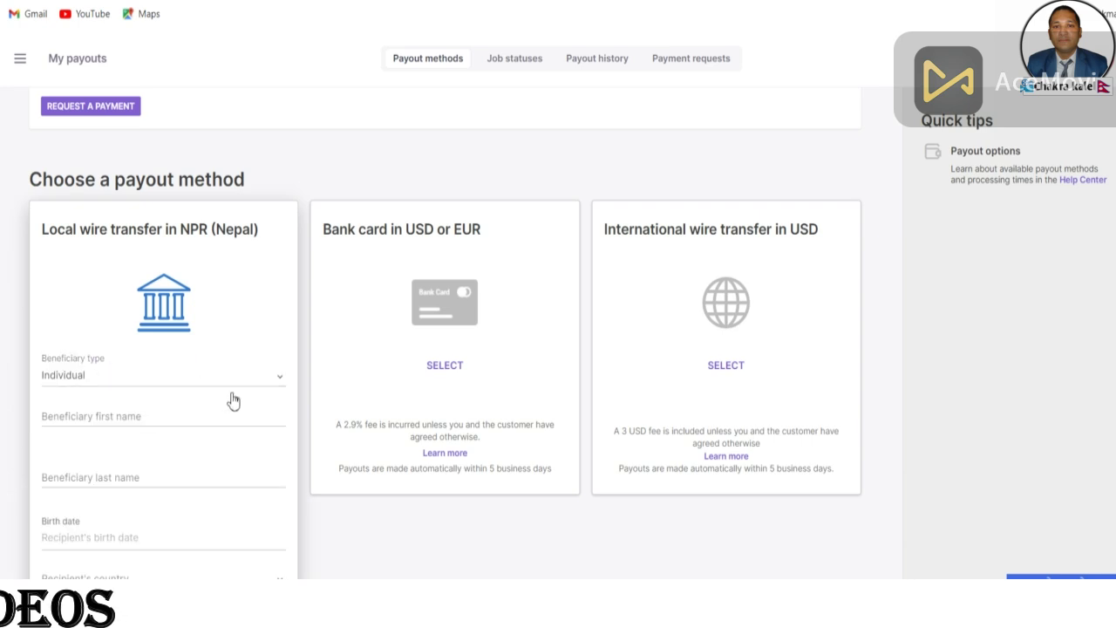
scroll(91, 343, "down", 3)
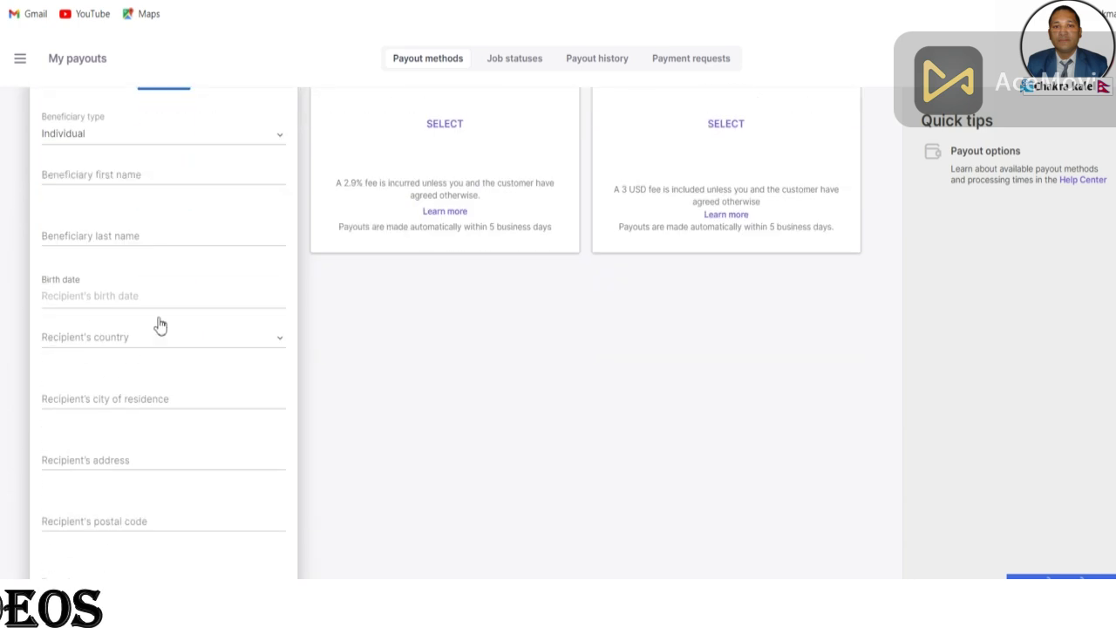
left_click(226, 341)
scroll(230, 378, "down", 2)
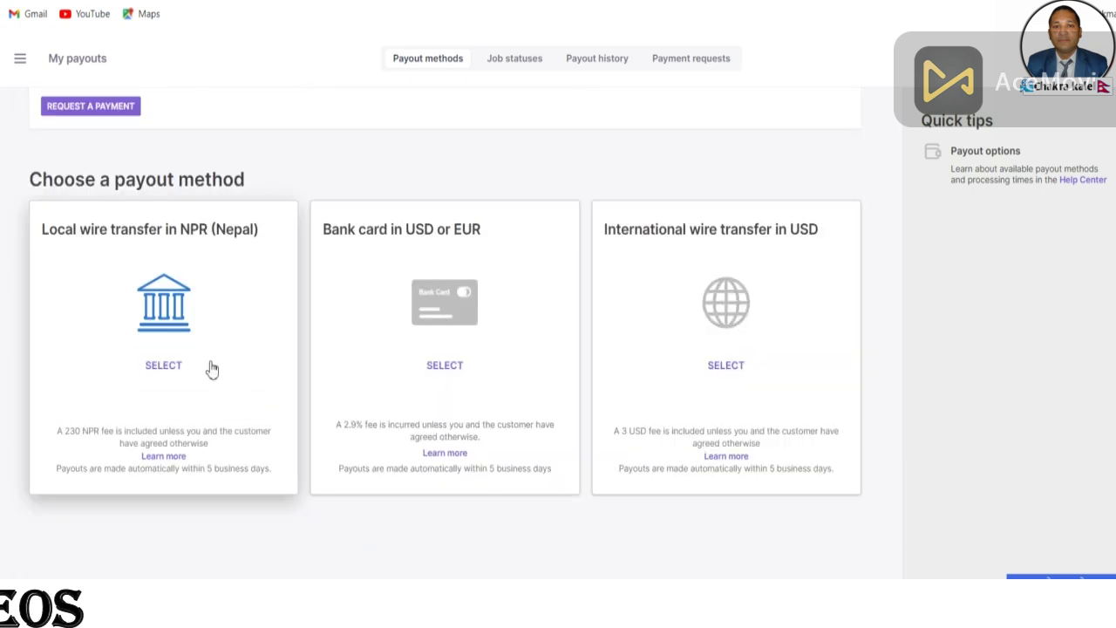
Step: Reopen the local wire transfer form, examine its address and bank detail fields, and close it without filling it in
left_click(182, 367)
scroll(183, 377, "down", 5)
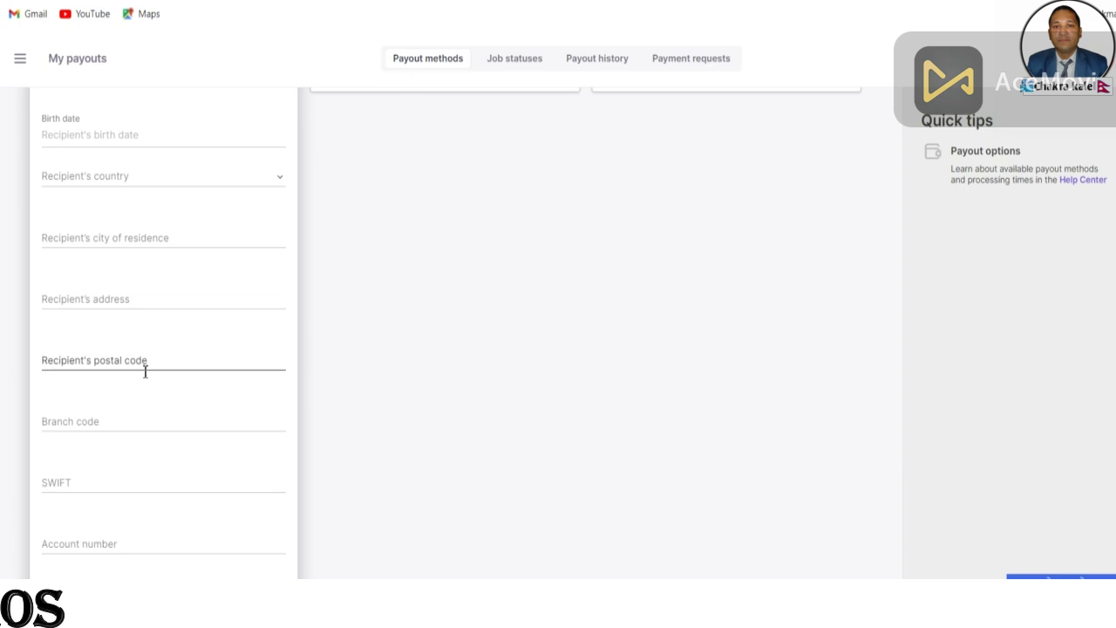
scroll(145, 368, "down", 2)
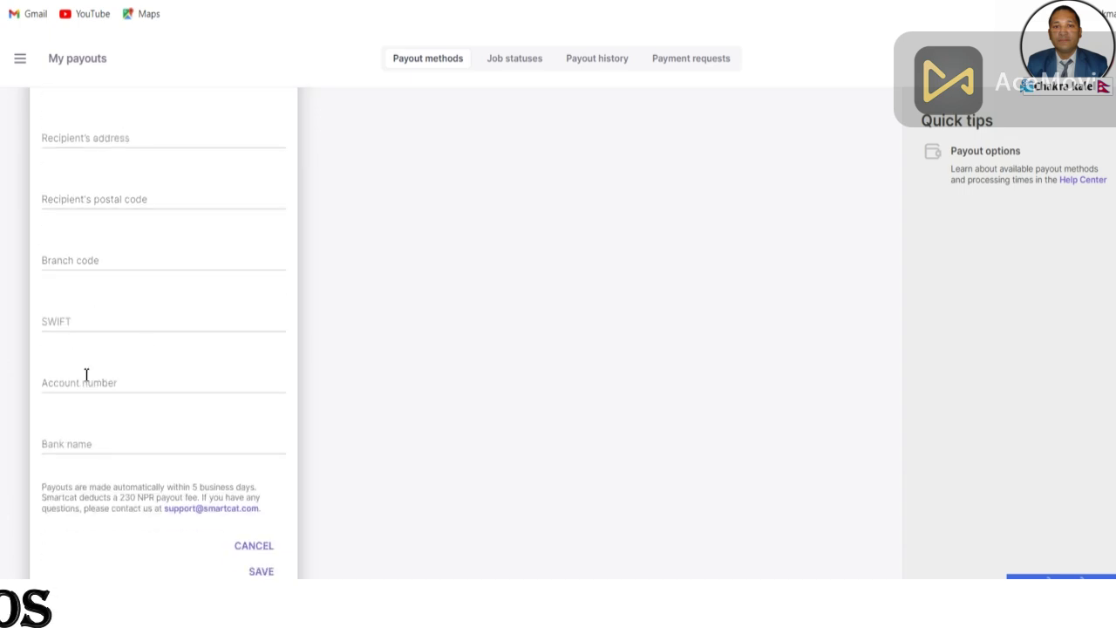
left_click(263, 572)
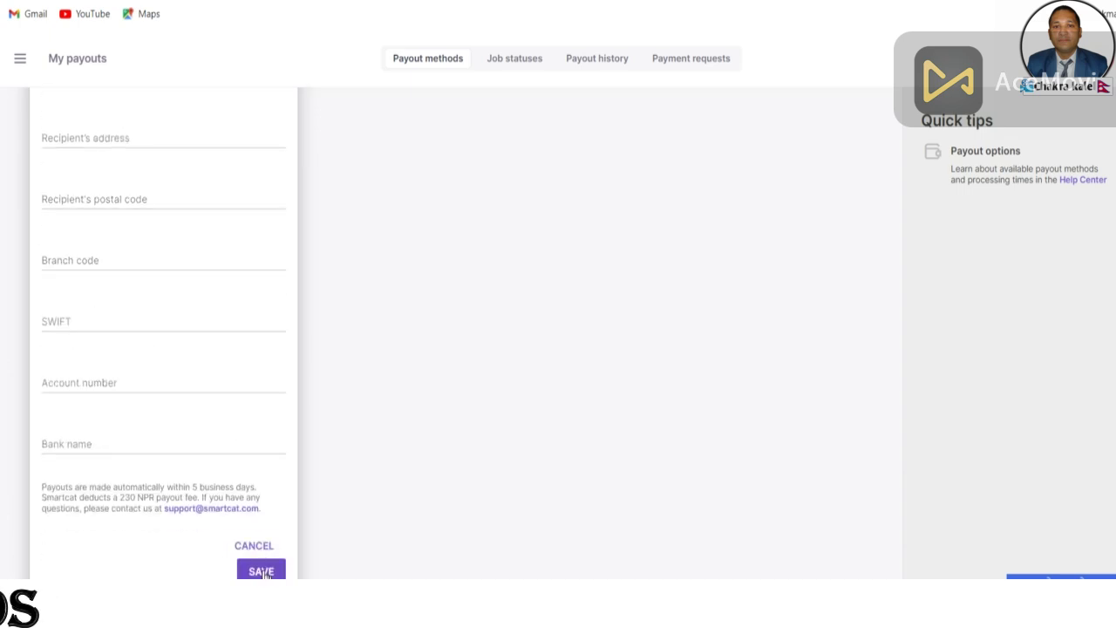
left_click(361, 408)
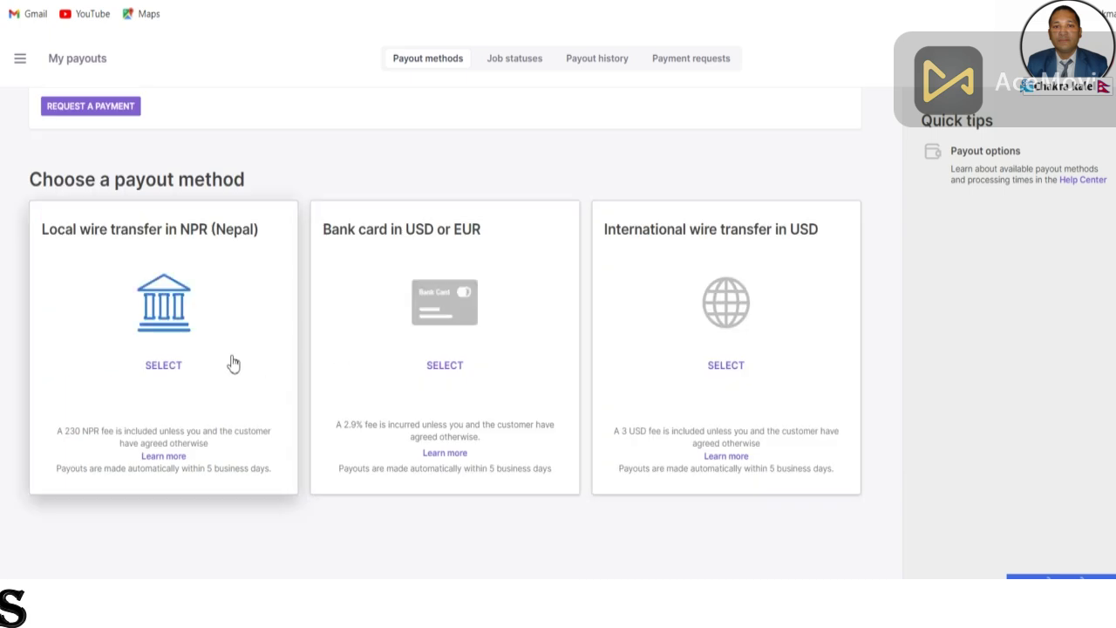
scroll(224, 361, "up", 2)
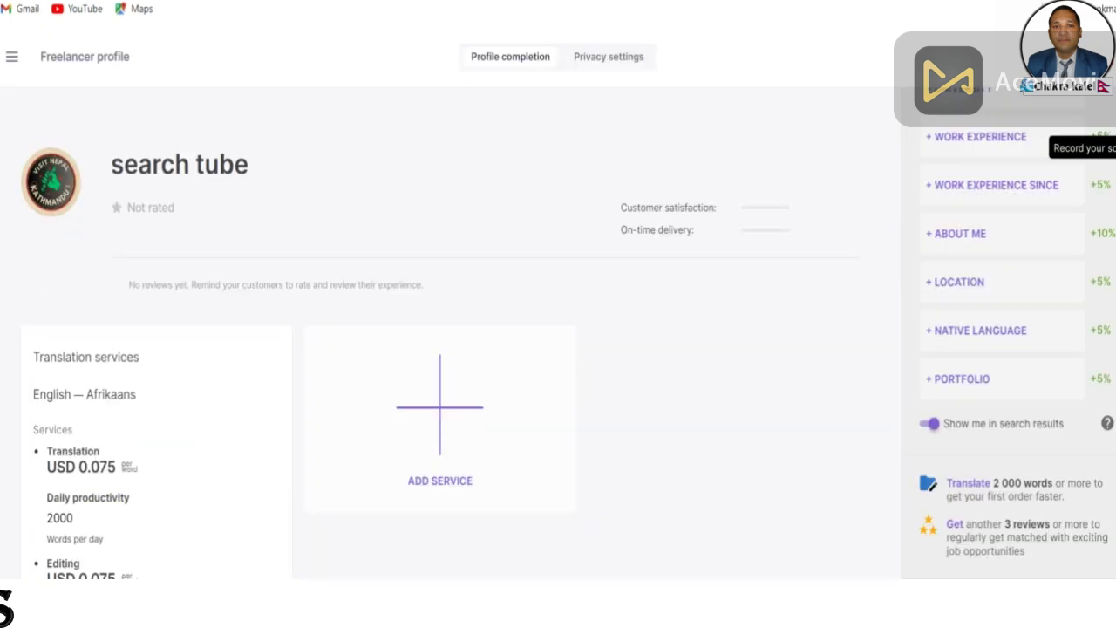